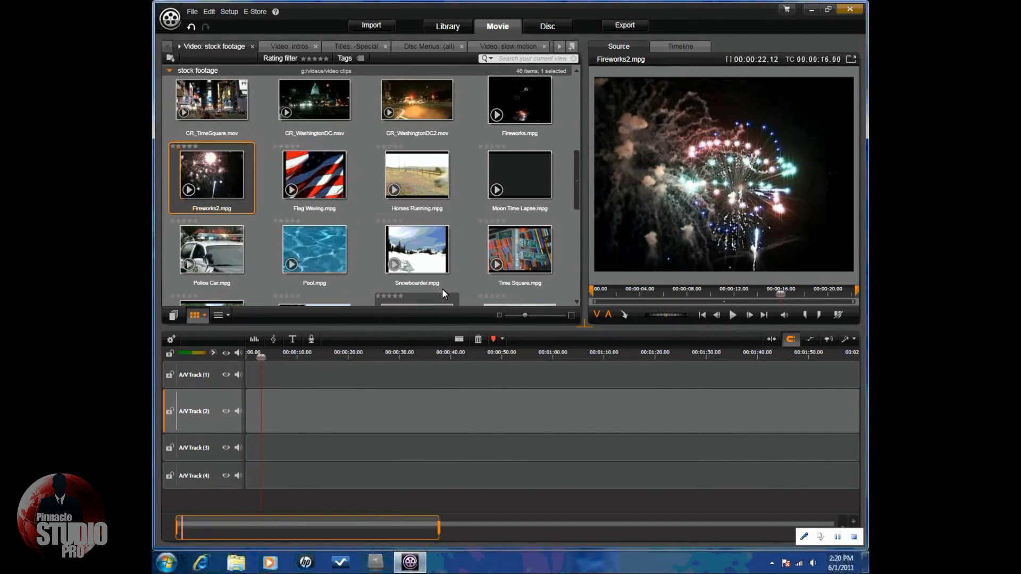
Step: Open the Library and list all title templates under Titles
left_click(447, 27)
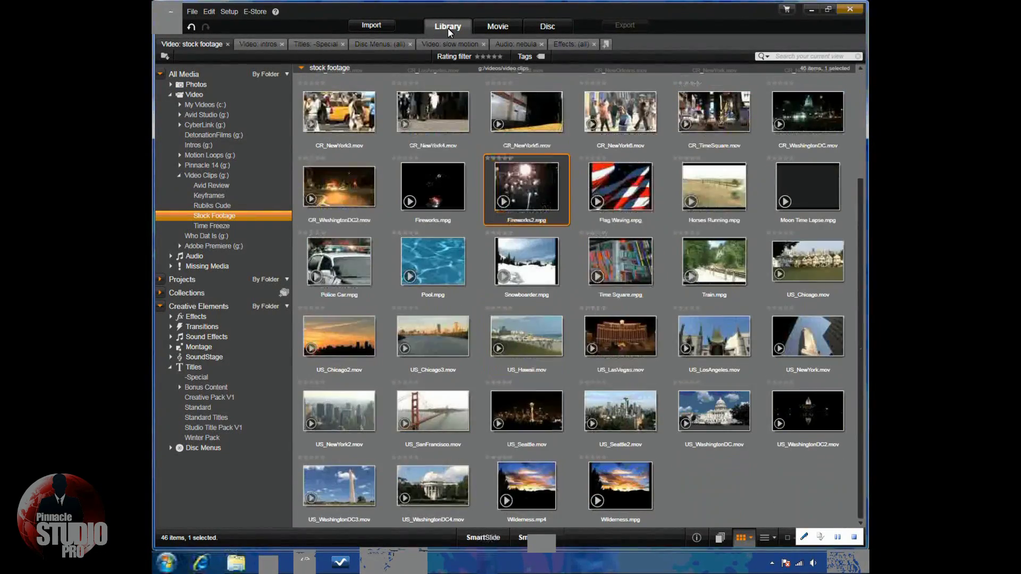
left_click(181, 175)
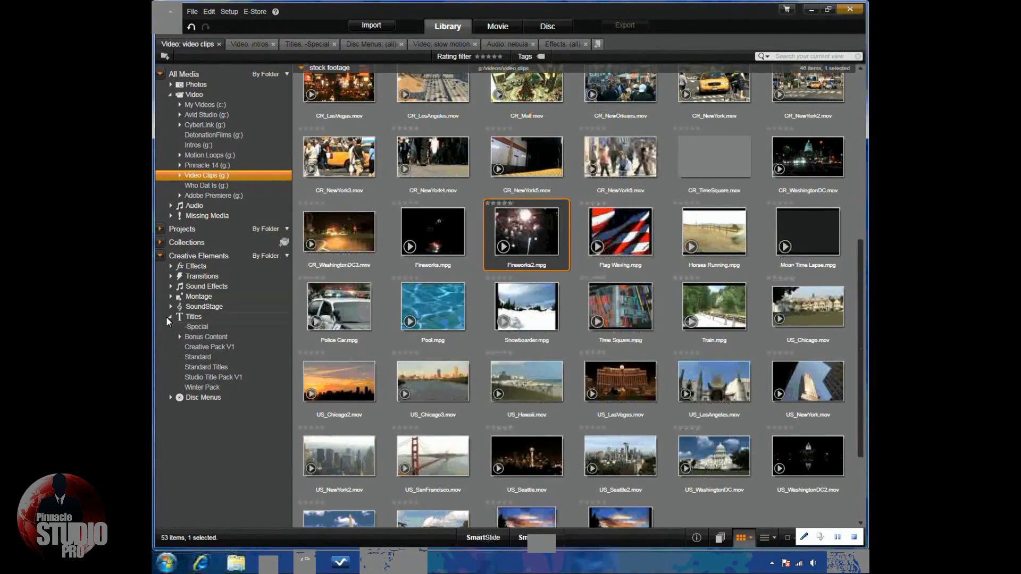
left_click(201, 320)
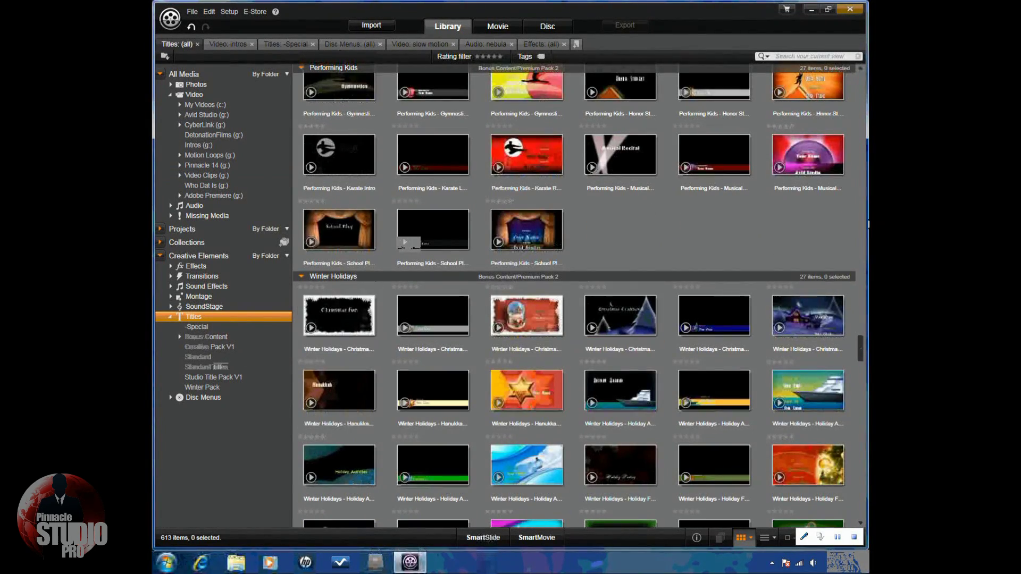
scroll(859, 356, "up", 5)
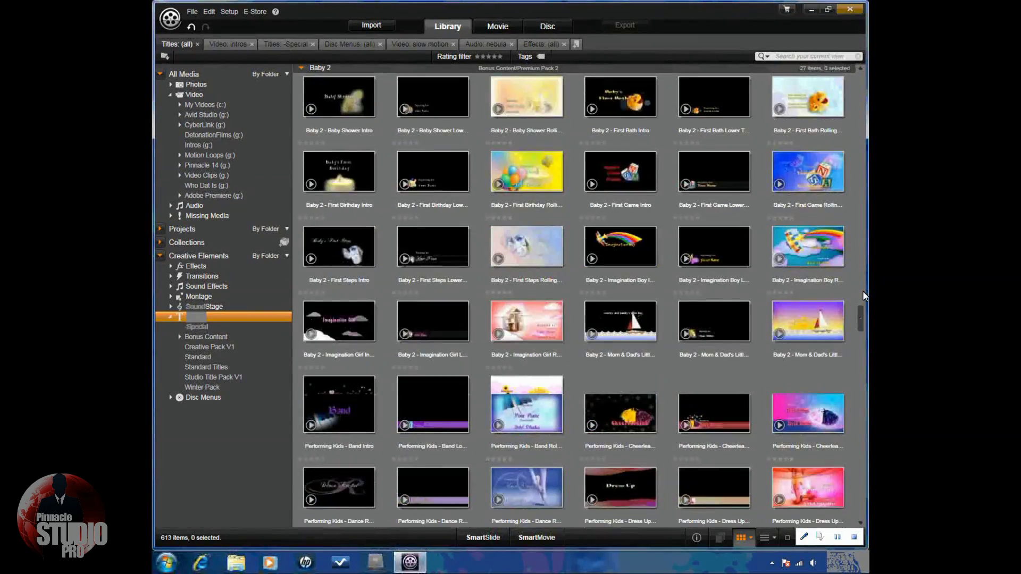
left_click_drag(861, 307, 867, 95)
scroll(818, 133, "up", 2)
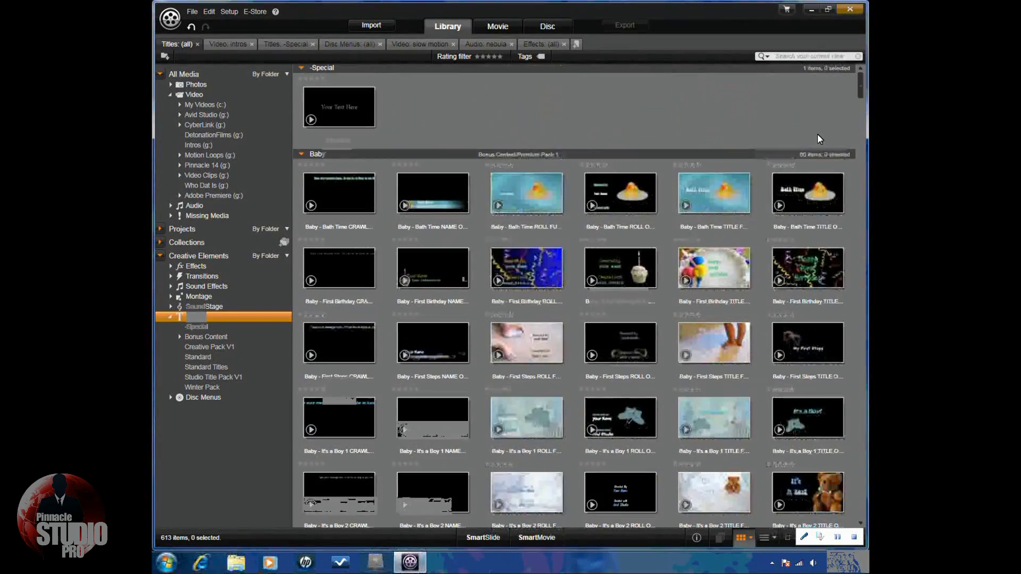
Step: Preview the Baby - Bath Time and Baby - First Birthday title templates
left_click(685, 206)
left_click(686, 206)
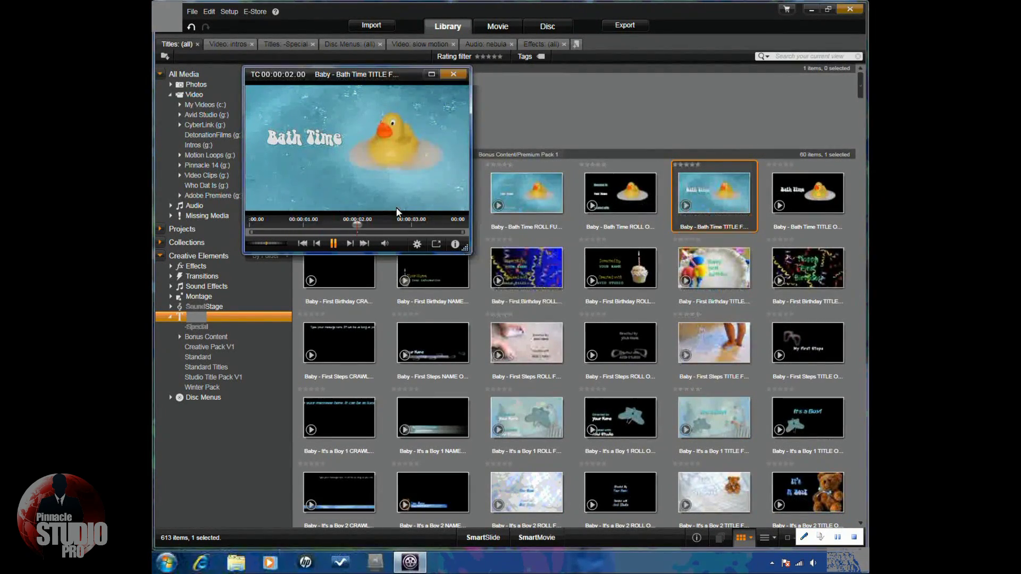
left_click(451, 75)
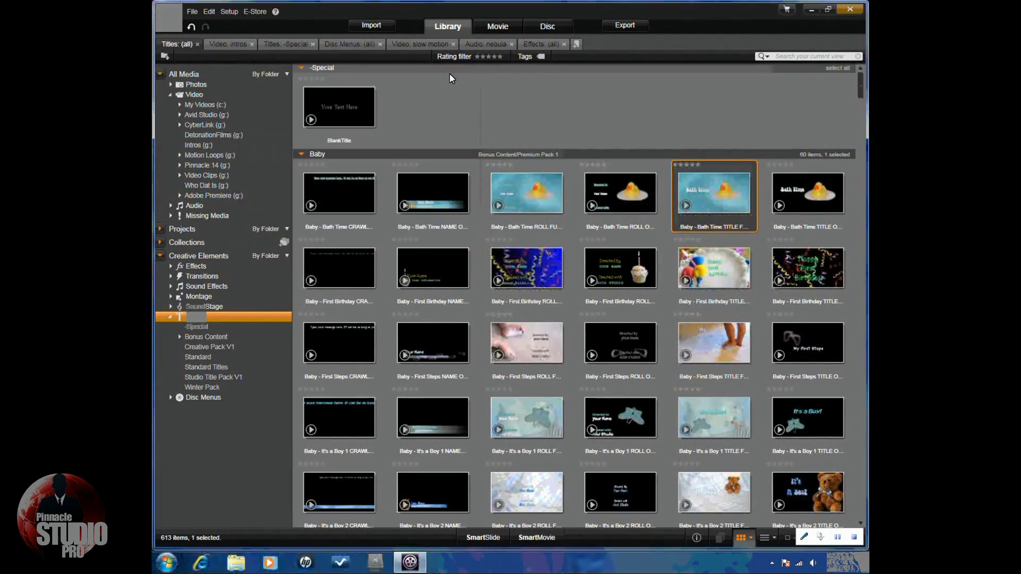
left_click(498, 281)
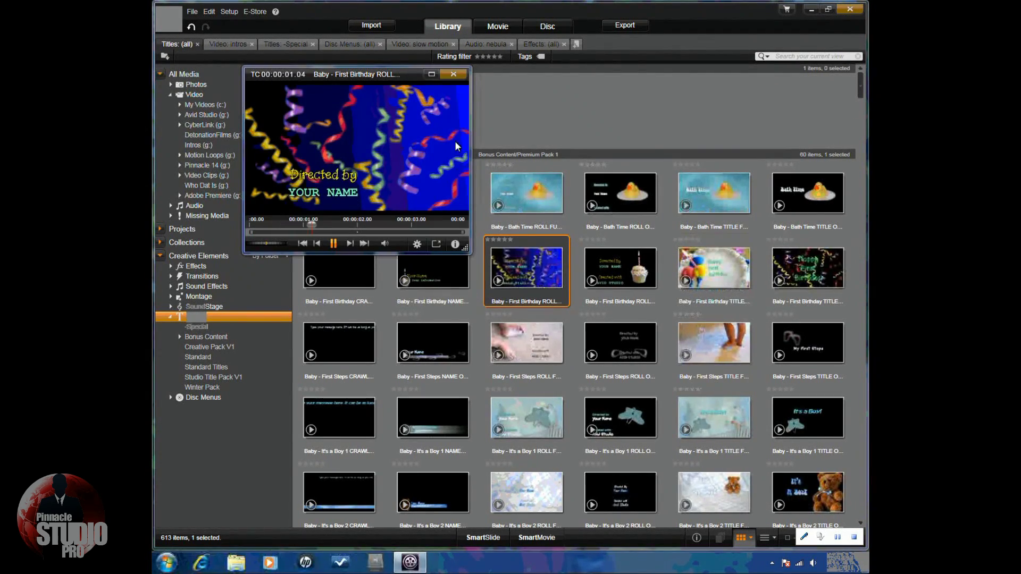
left_click(453, 74)
Step: Scroll down to the Family titles and preview Family - Birthday 2
scroll(605, 288, "down", 2)
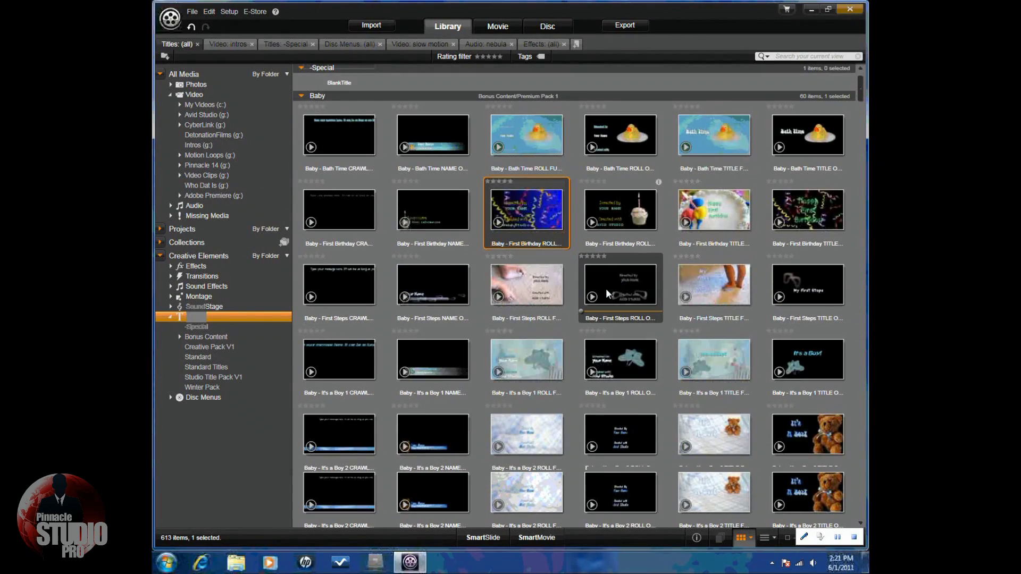
scroll(632, 314, "down", 3)
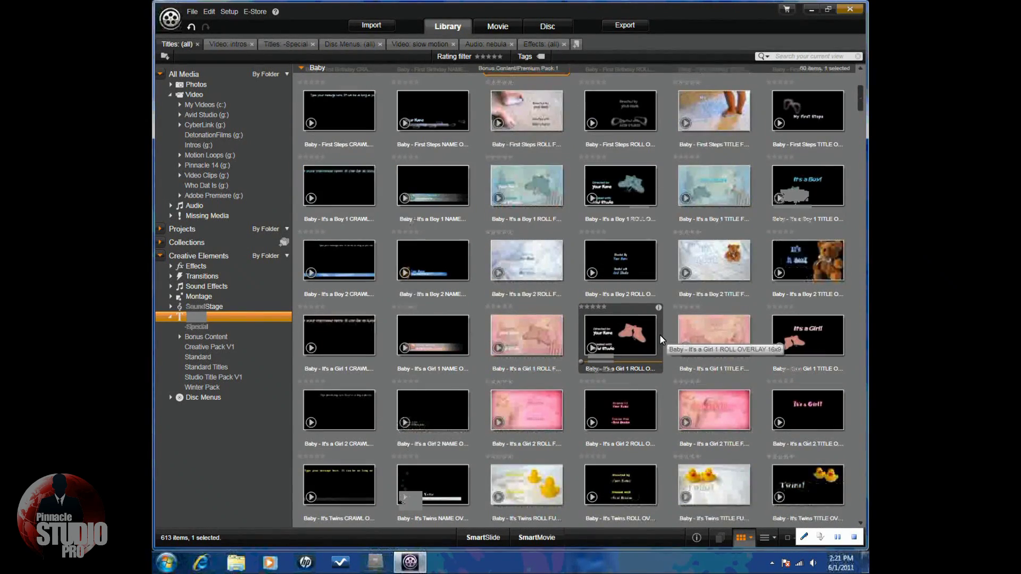
scroll(660, 334, "down", 3)
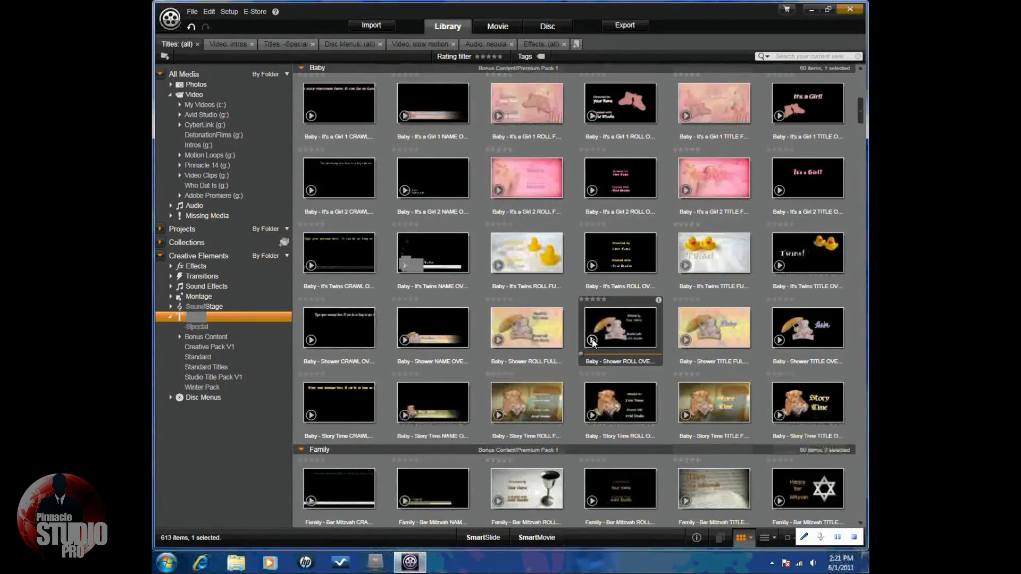
scroll(582, 355, "down", 1)
scroll(580, 353, "down", 3)
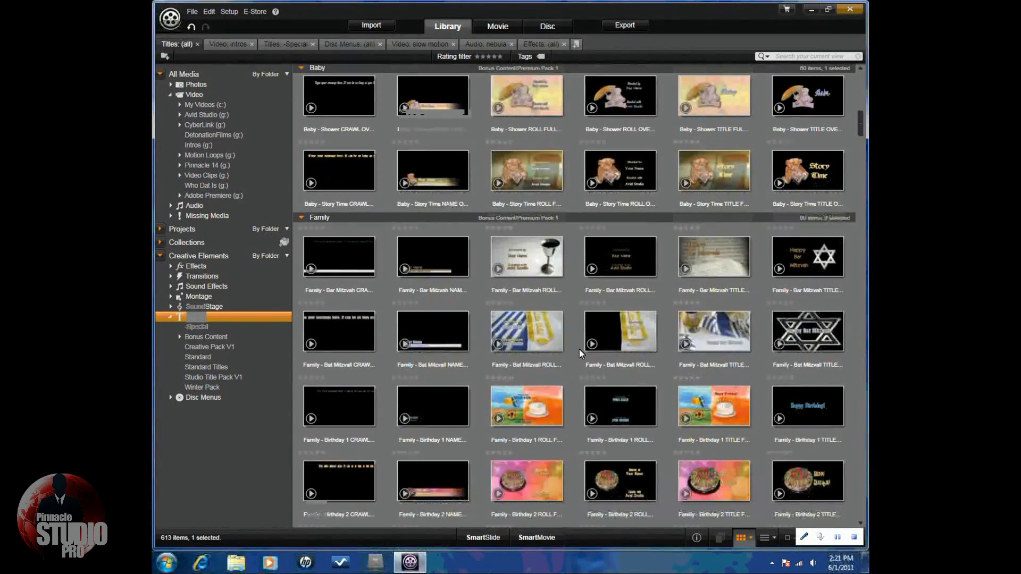
scroll(579, 349, "down", 3)
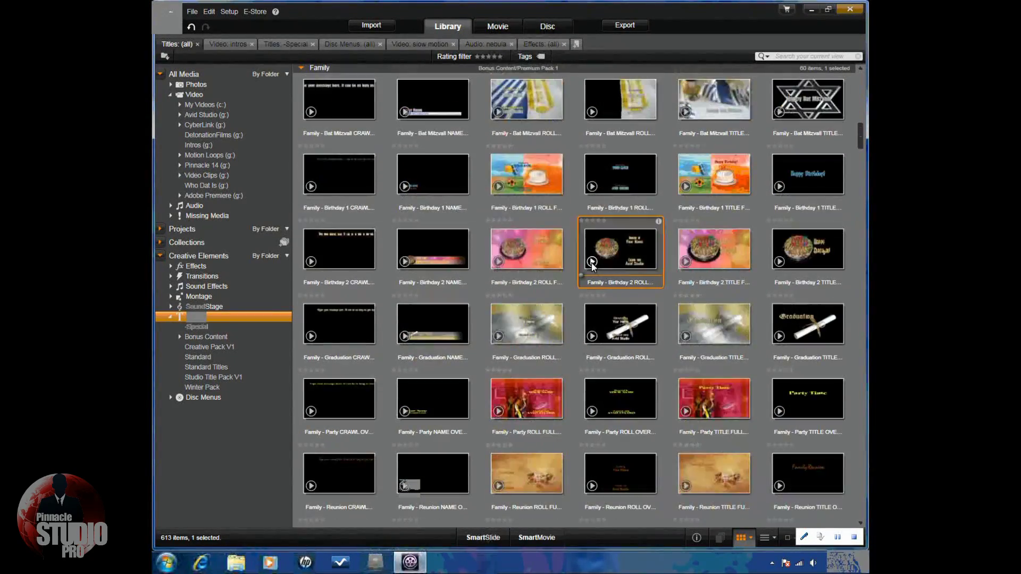
double_click(618, 250)
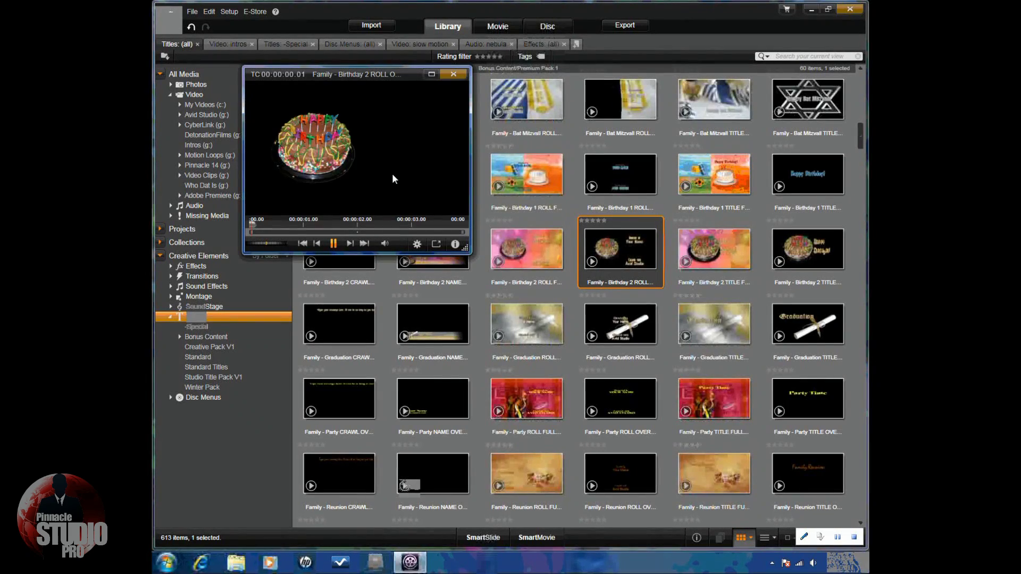
left_click(451, 74)
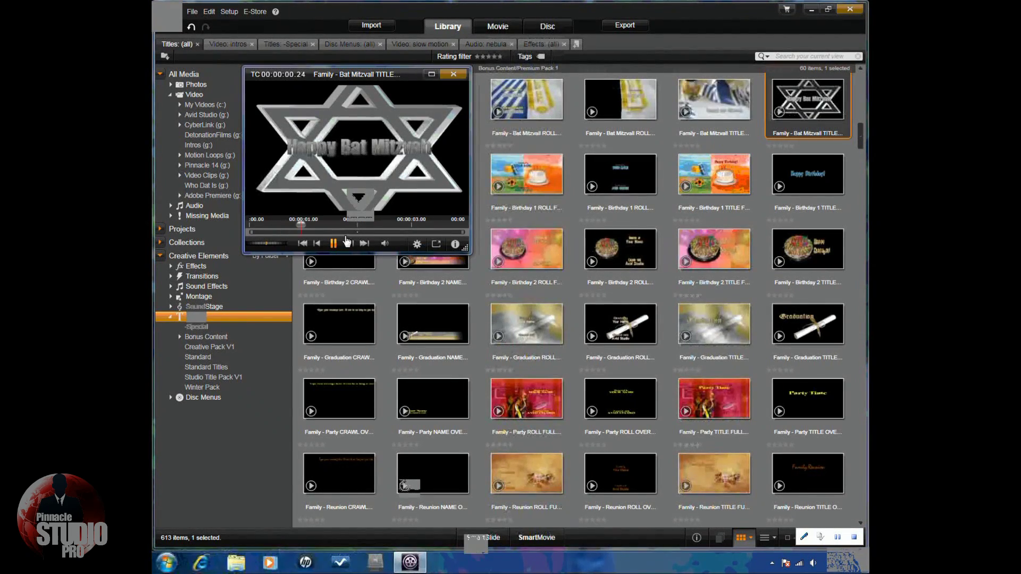
left_click(453, 75)
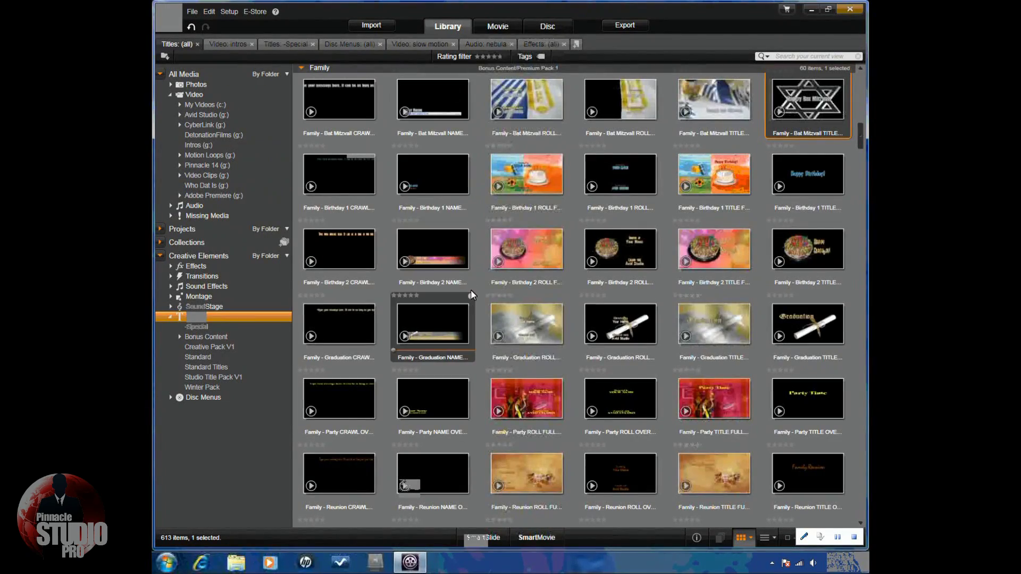
Step: Preview the Holiday Beach Vacation title template
scroll(470, 288, "down", 3)
scroll(470, 286, "down", 7)
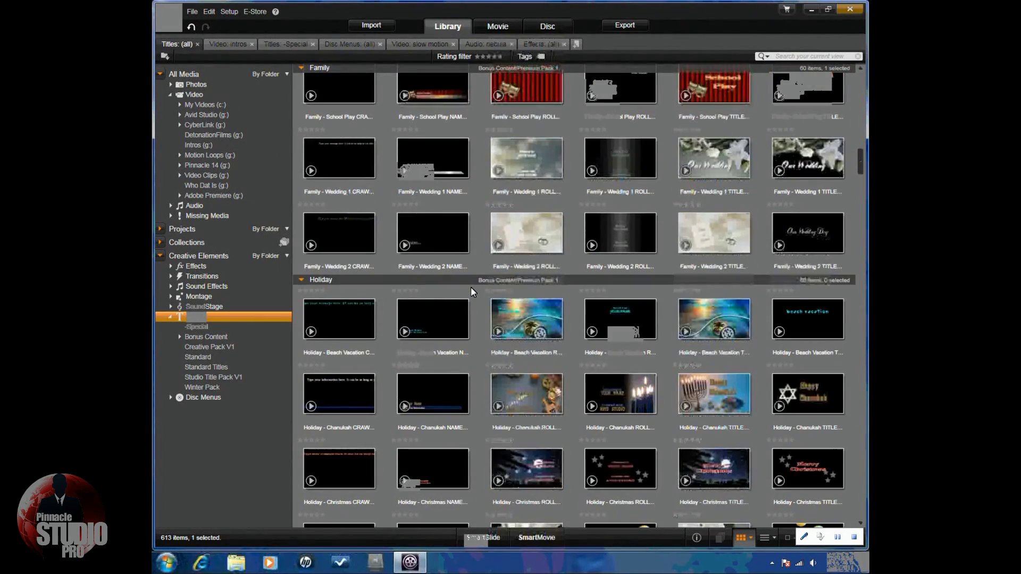
scroll(471, 286, "down", 1)
left_click(496, 280)
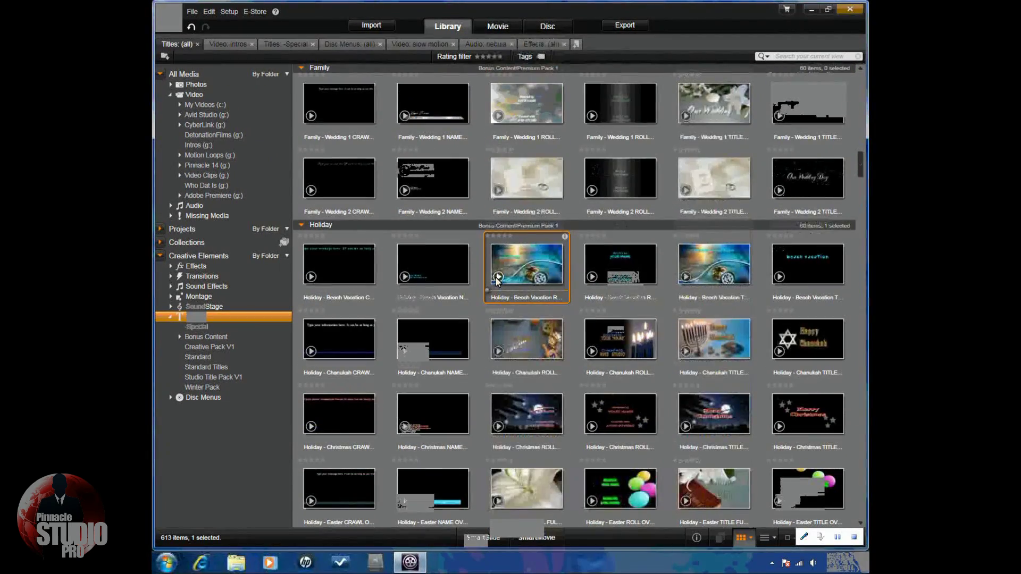
left_click(497, 277)
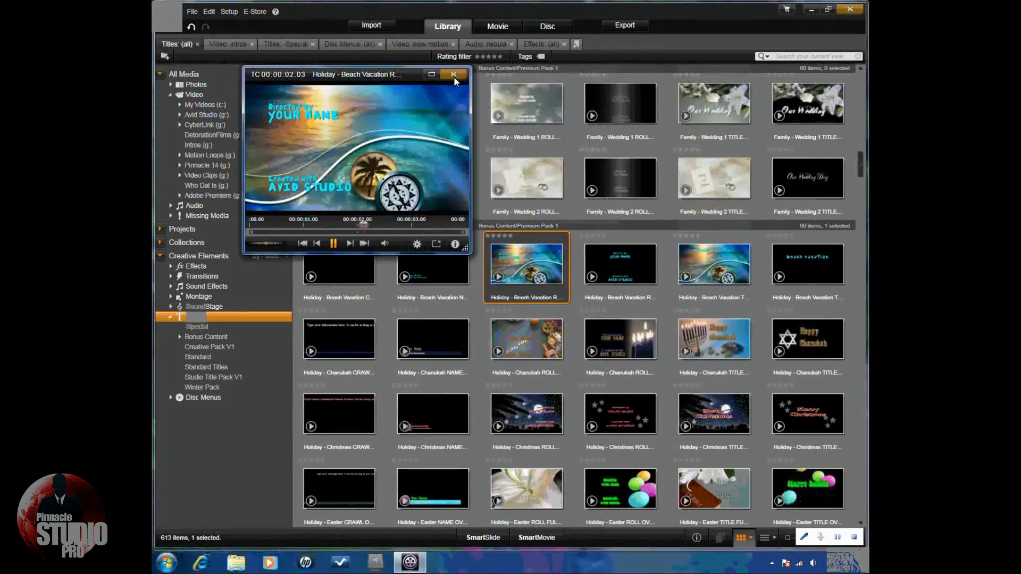
left_click(454, 76)
Step: Scroll the Titles grid past Winter Holidays and Performing Kids to the Sports templates
scroll(458, 303, "down", 1)
scroll(458, 299, "down", 5)
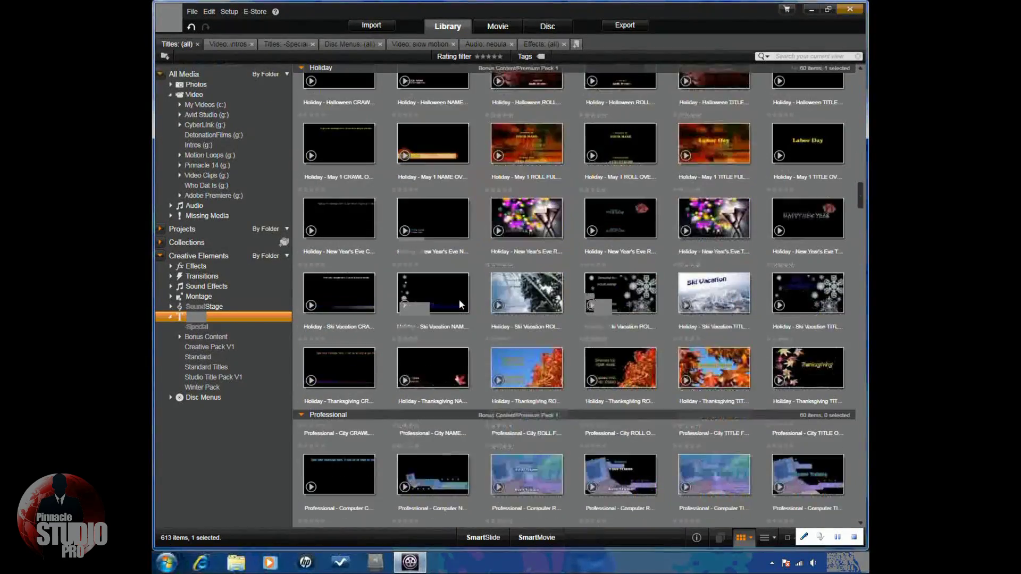
scroll(609, 295, "up", 4)
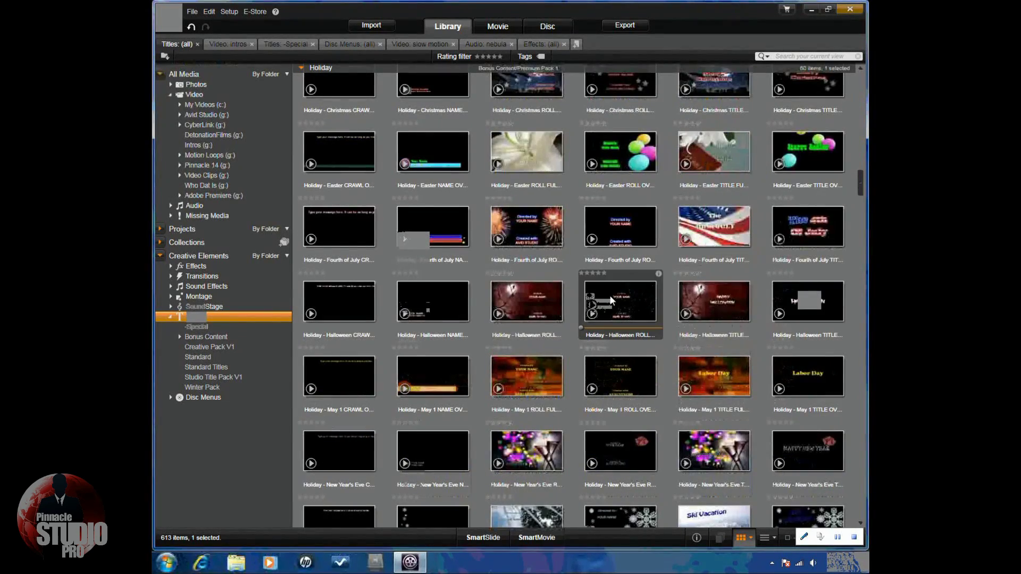
scroll(609, 295, "down", 2)
scroll(609, 295, "down", 4)
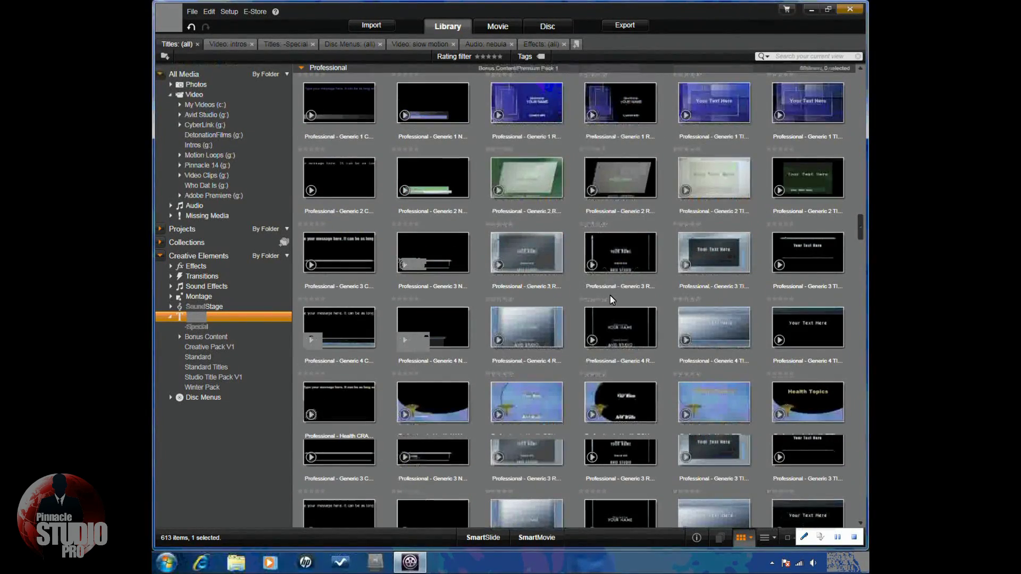
scroll(610, 295, "down", 5)
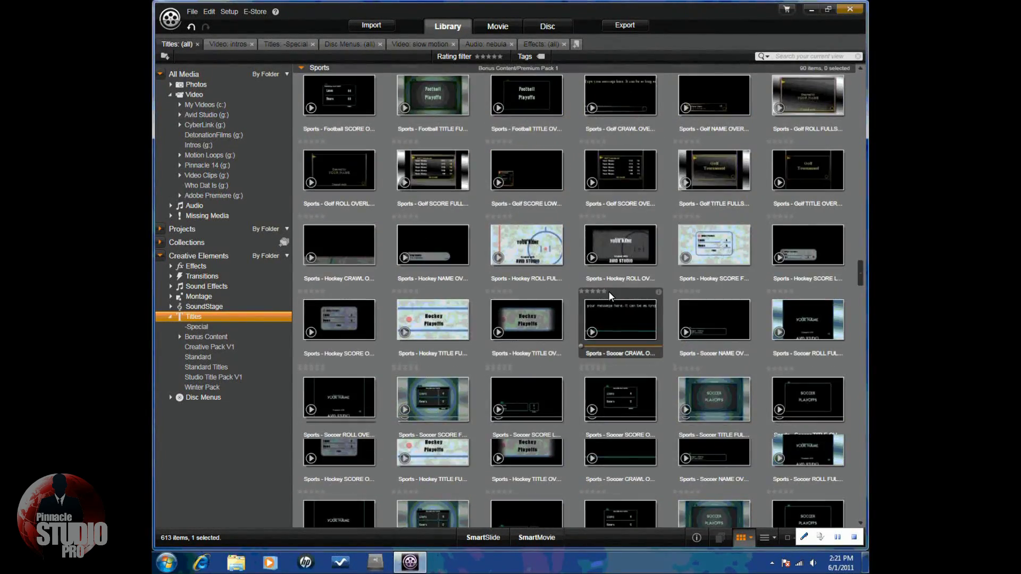
scroll(607, 287, "down", 5)
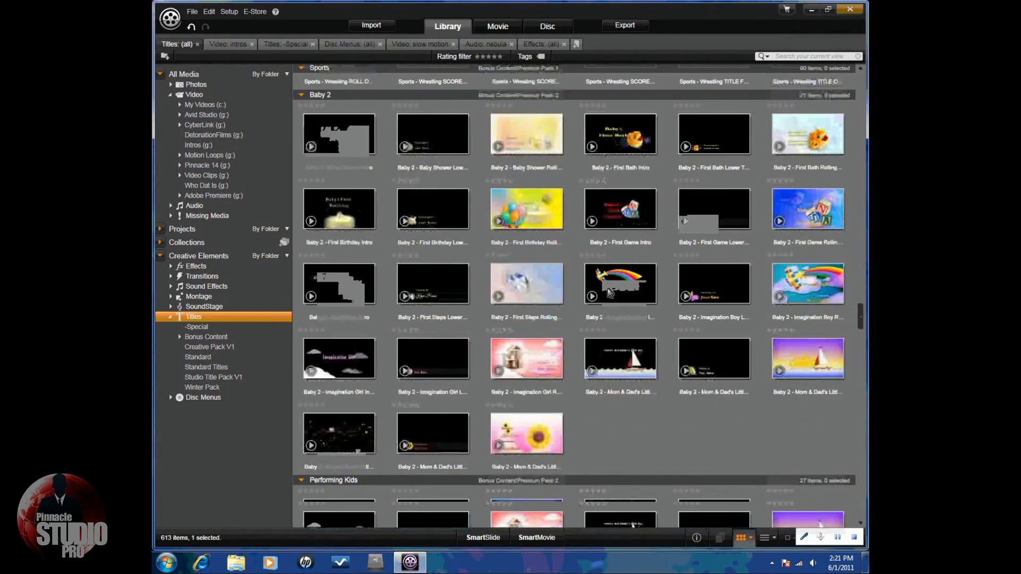
scroll(610, 292, "down", 5)
scroll(610, 291, "down", 5)
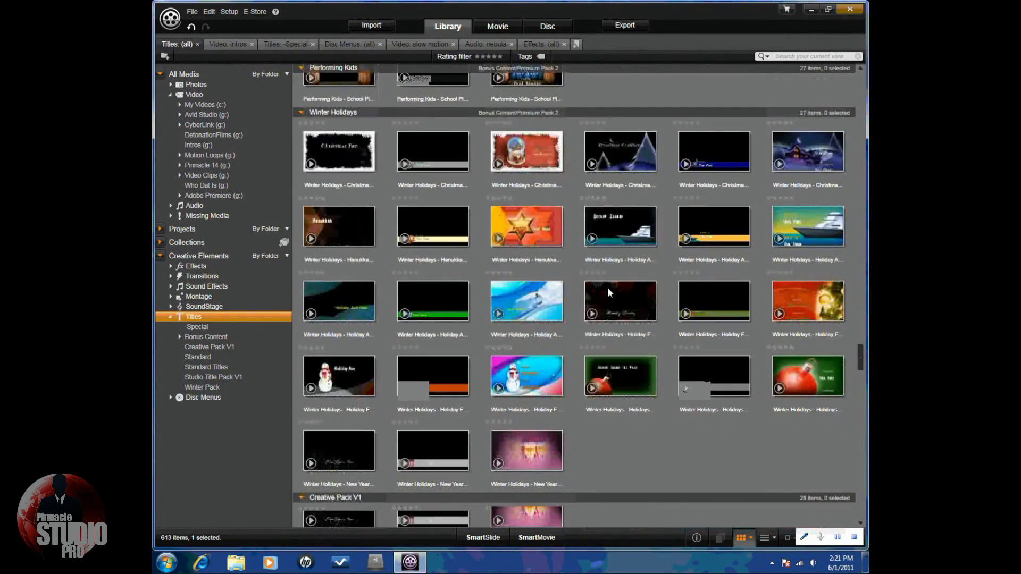
scroll(610, 292, "down", 10)
scroll(609, 292, "down", 5)
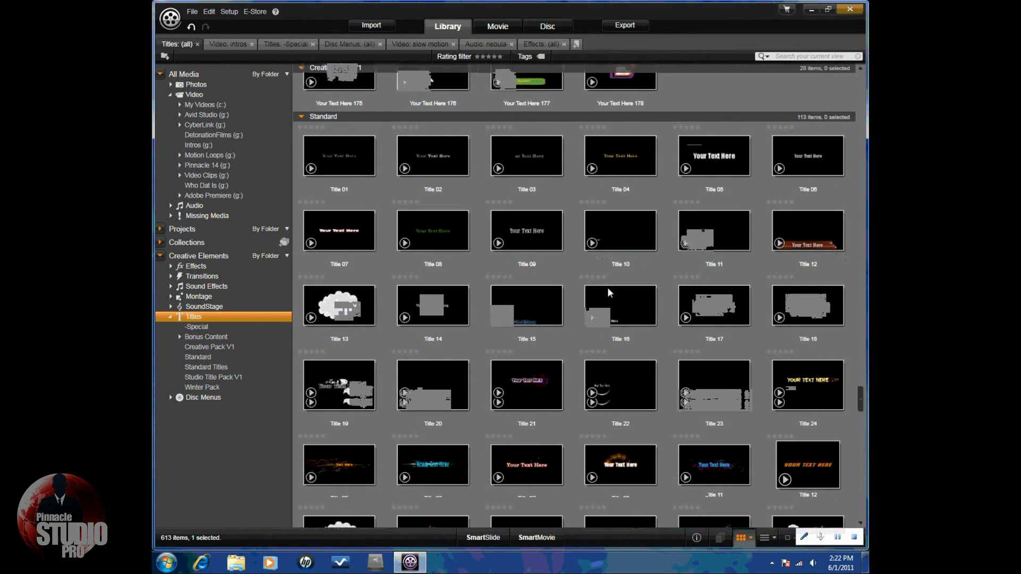
scroll(609, 291, "down", 10)
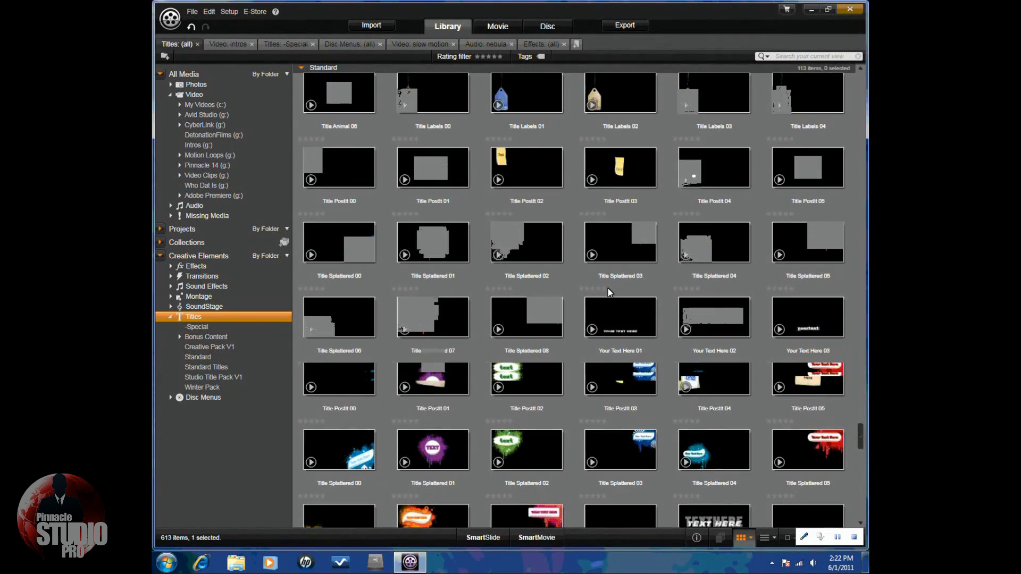
scroll(608, 288, "down", 15)
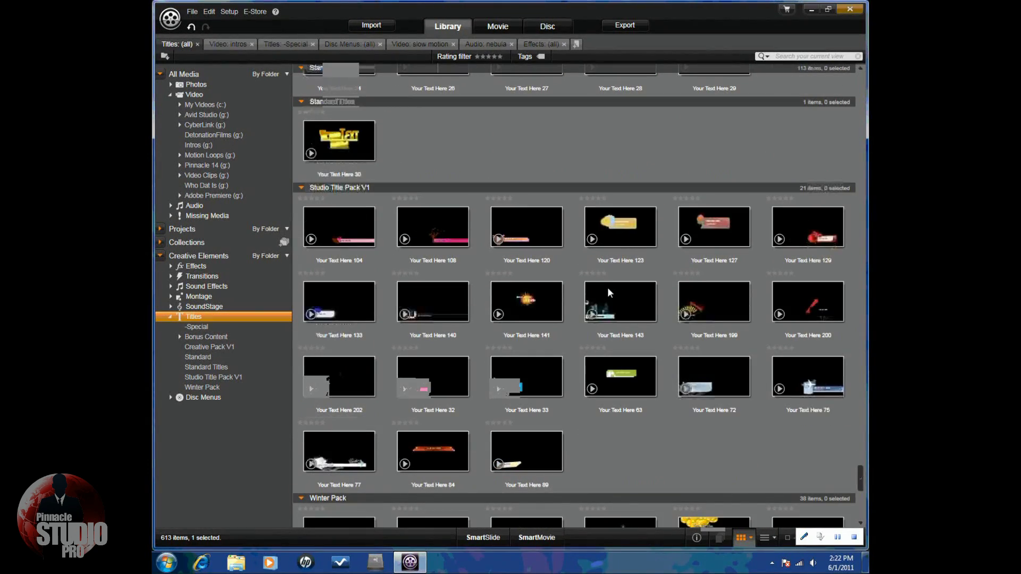
scroll(608, 292, "down", 10)
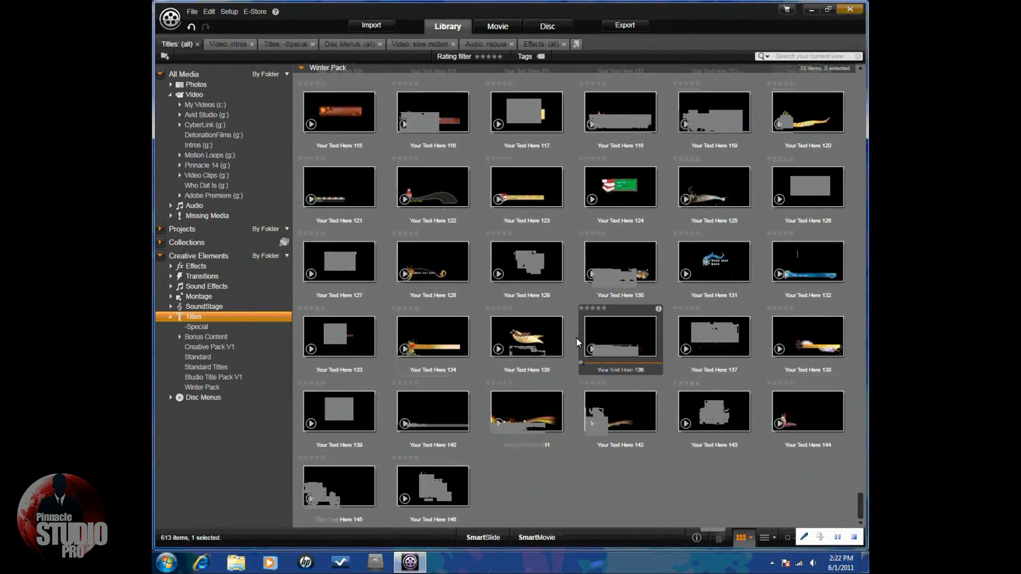
scroll(576, 440, "up", 3)
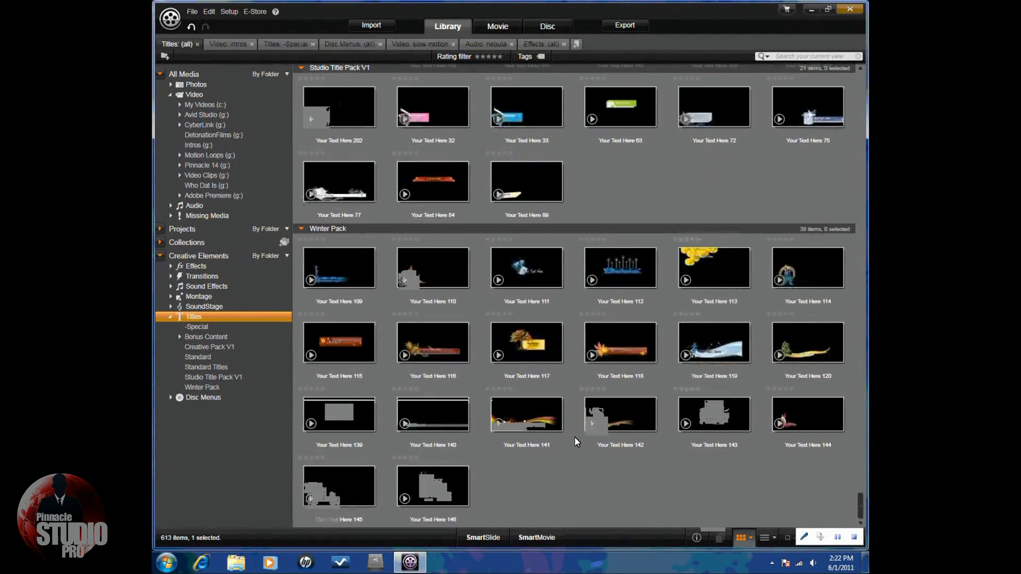
scroll(565, 415, "up", 15)
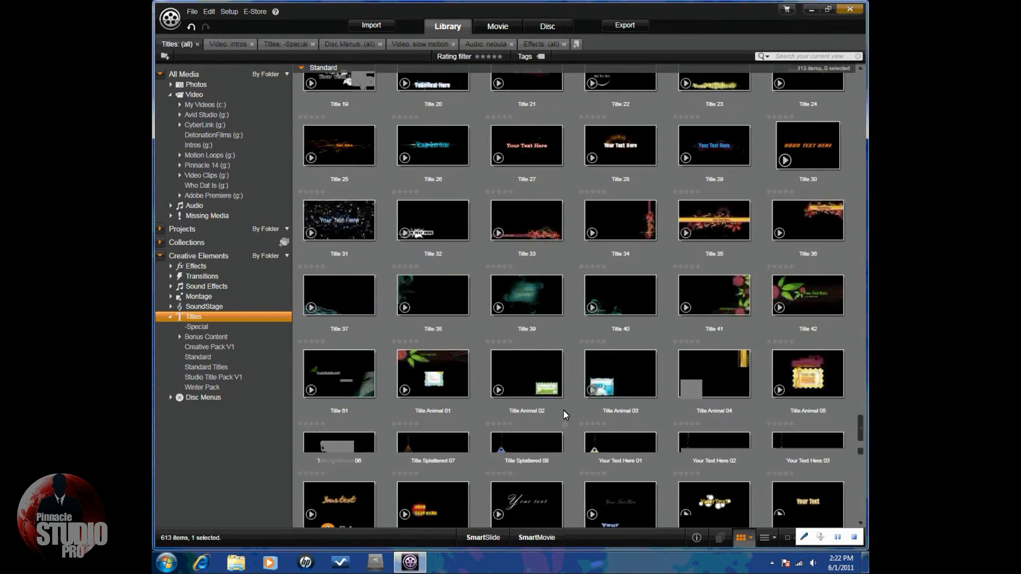
scroll(556, 397, "up", 10)
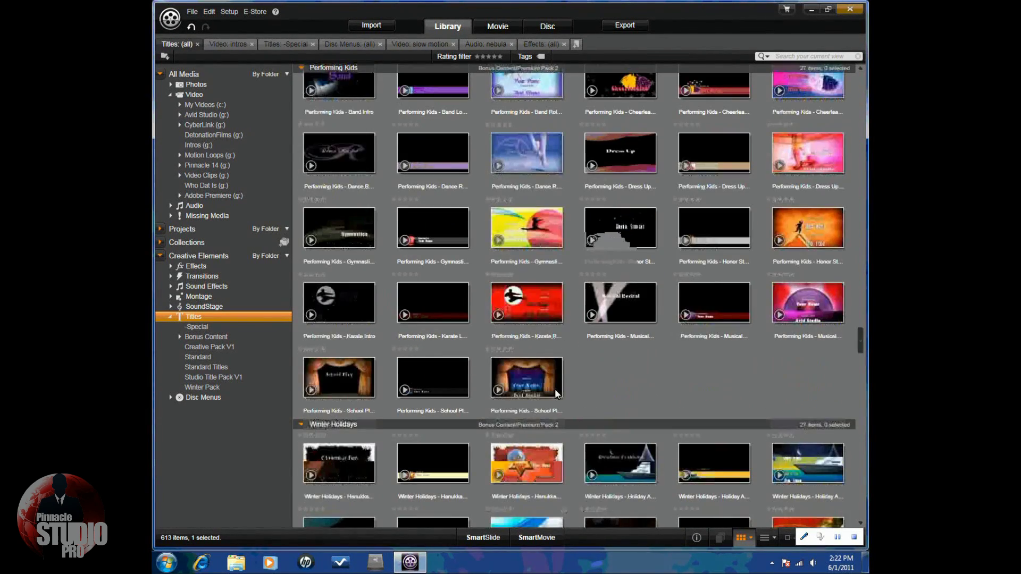
scroll(553, 383, "up", 10)
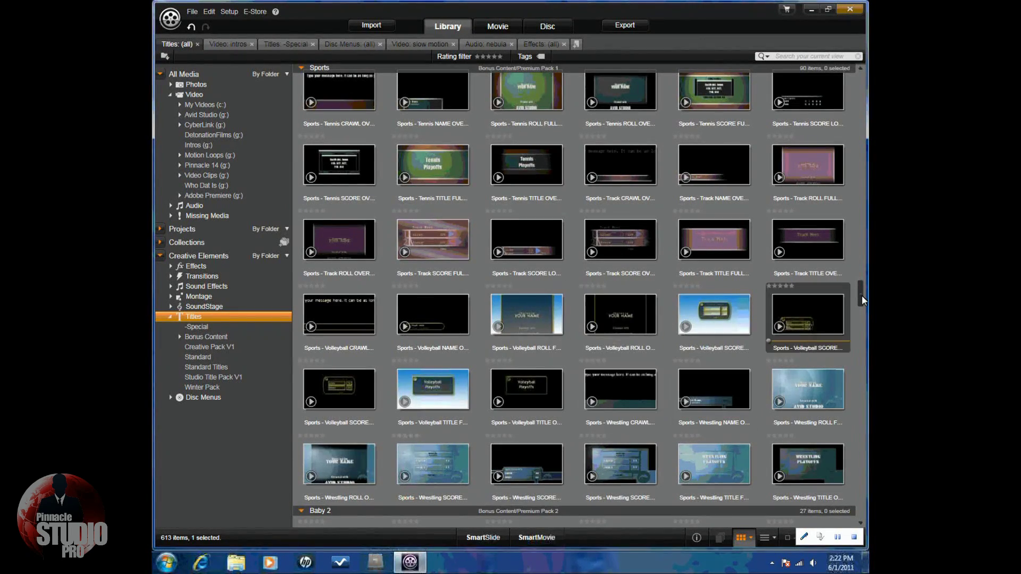
left_click_drag(862, 298, 863, 72)
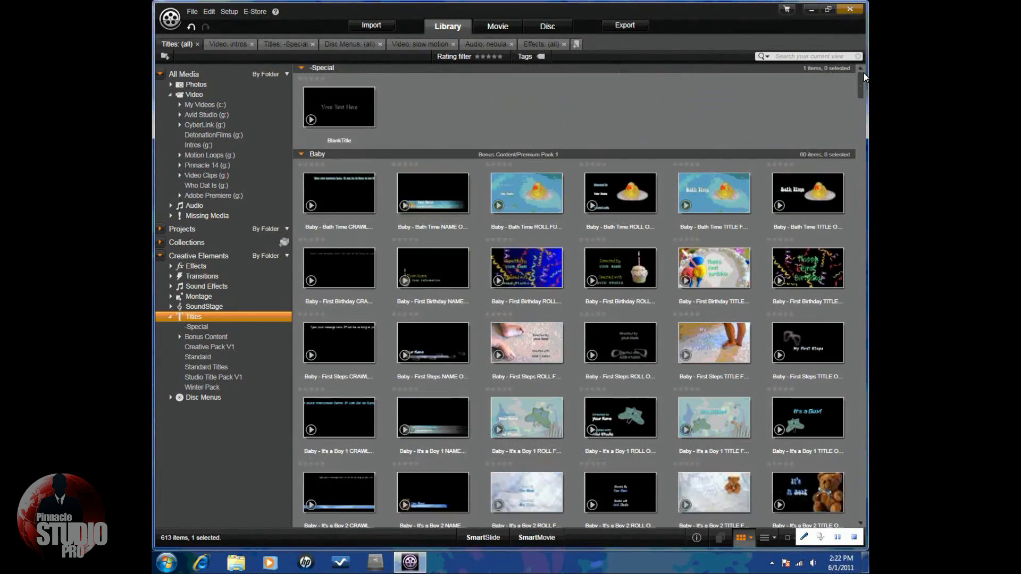
Step: Create a blank title in the Title Editor and try Hard Shadow, Large Shadow and Thin Edge looks
left_click(501, 27)
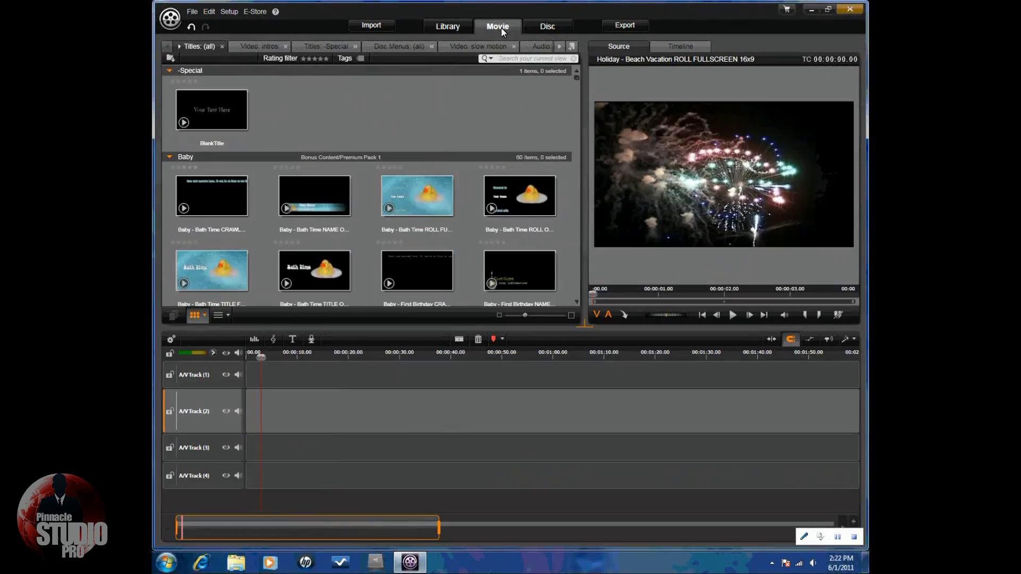
left_click(293, 339)
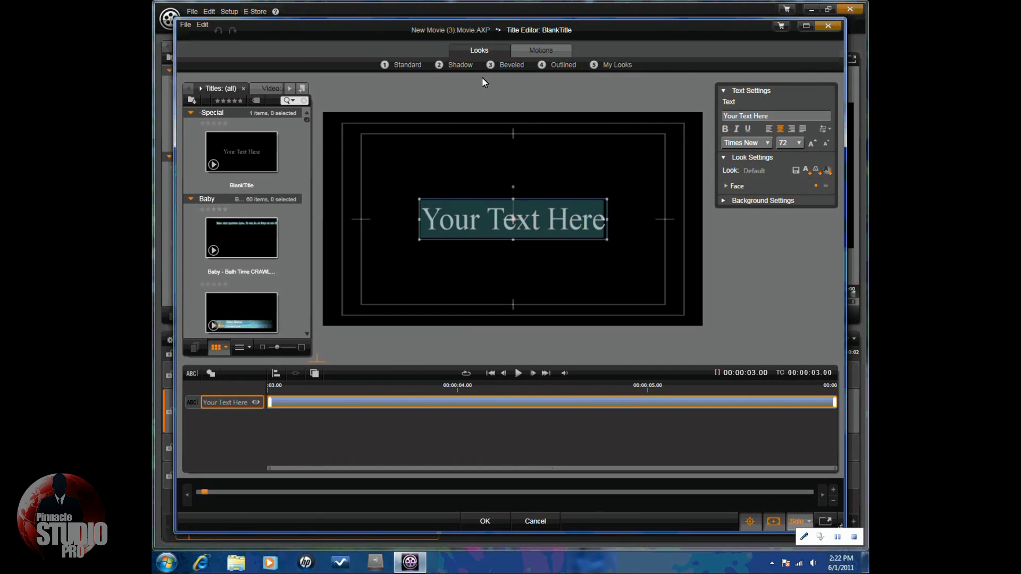
left_click(406, 65)
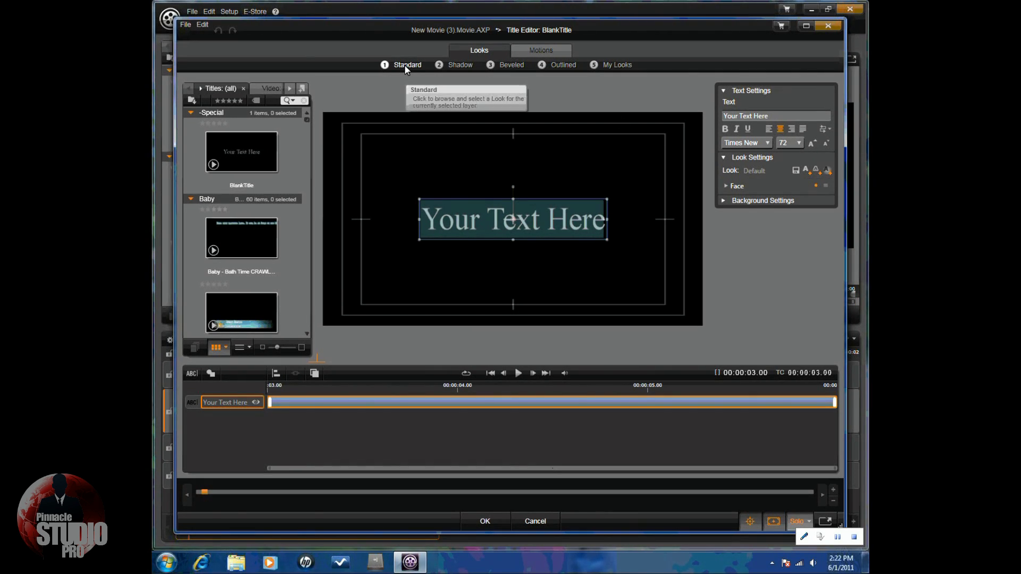
left_click(316, 98)
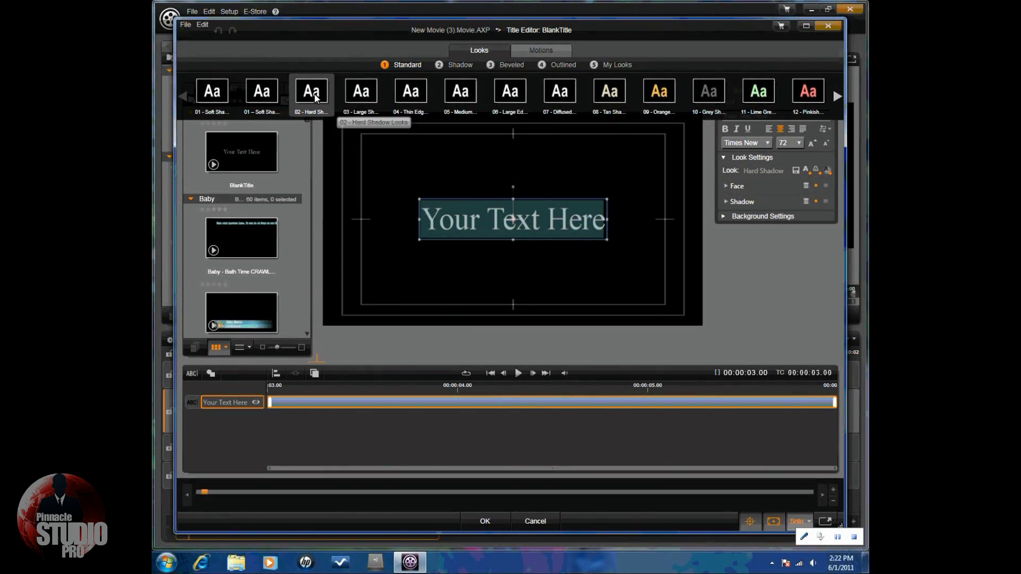
left_click(354, 102)
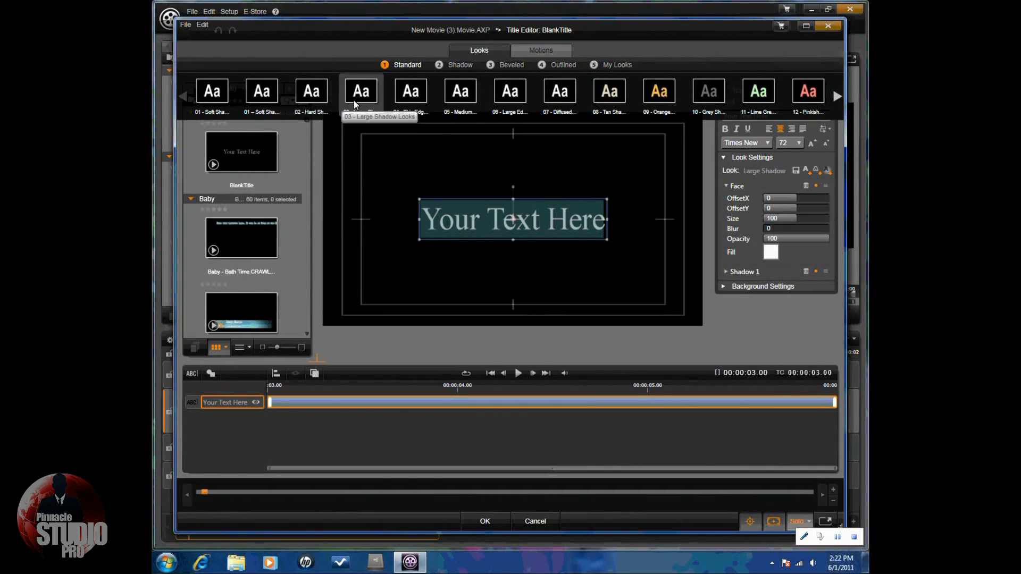
left_click(409, 101)
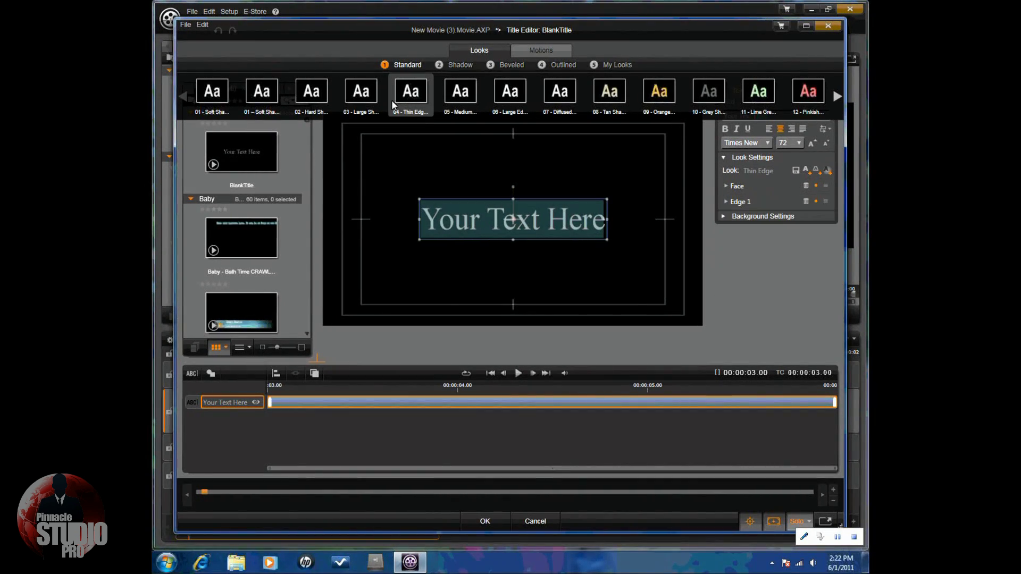
Step: Try Medium Edge, Large Edge, Diffused, Tan, Orange, Grey, Lime Green and Pinkish Shadow looks
left_click(460, 102)
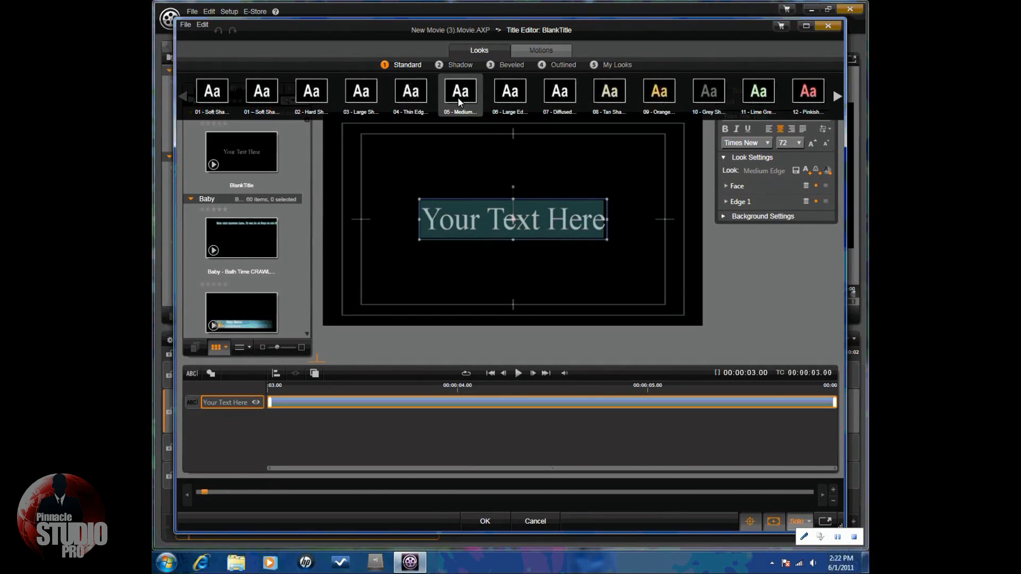
left_click(510, 102)
left_click(560, 101)
left_click(606, 102)
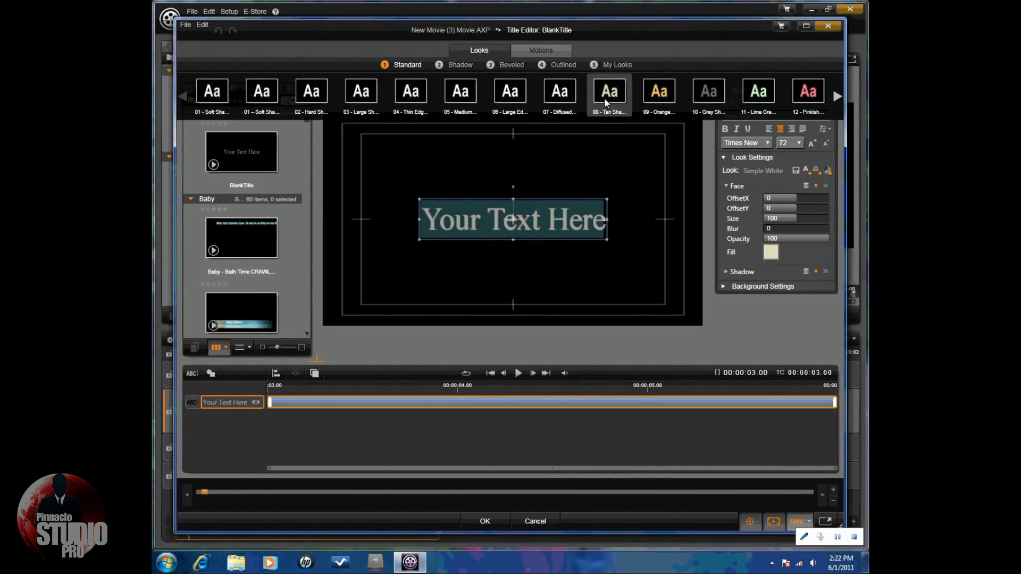
left_click(659, 101)
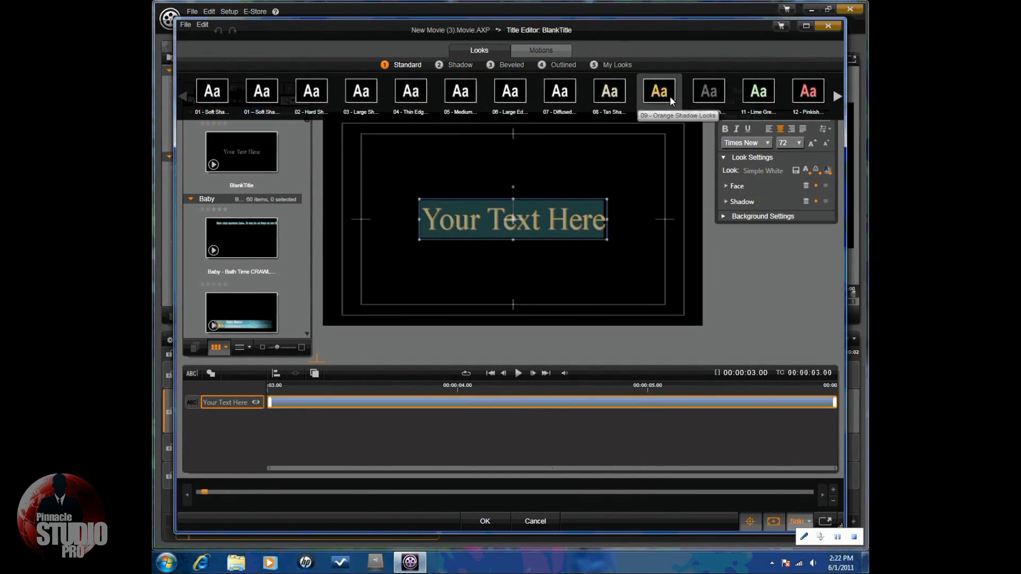
left_click(709, 101)
left_click(764, 96)
left_click(802, 94)
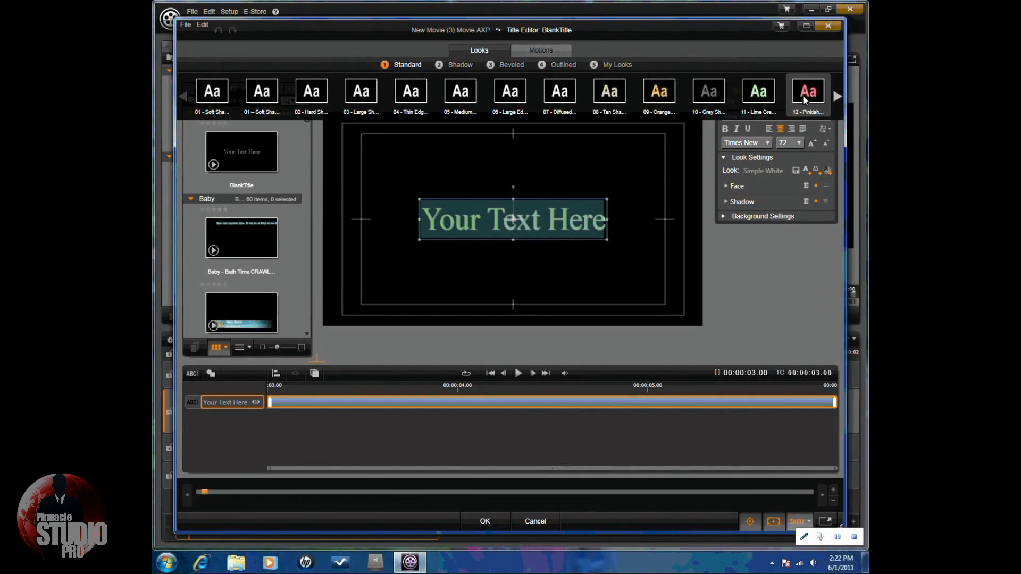
Step: Page through more Standard looks, trying Green Bevel and White and Black Multi Outline
left_click(838, 97)
left_click(837, 97)
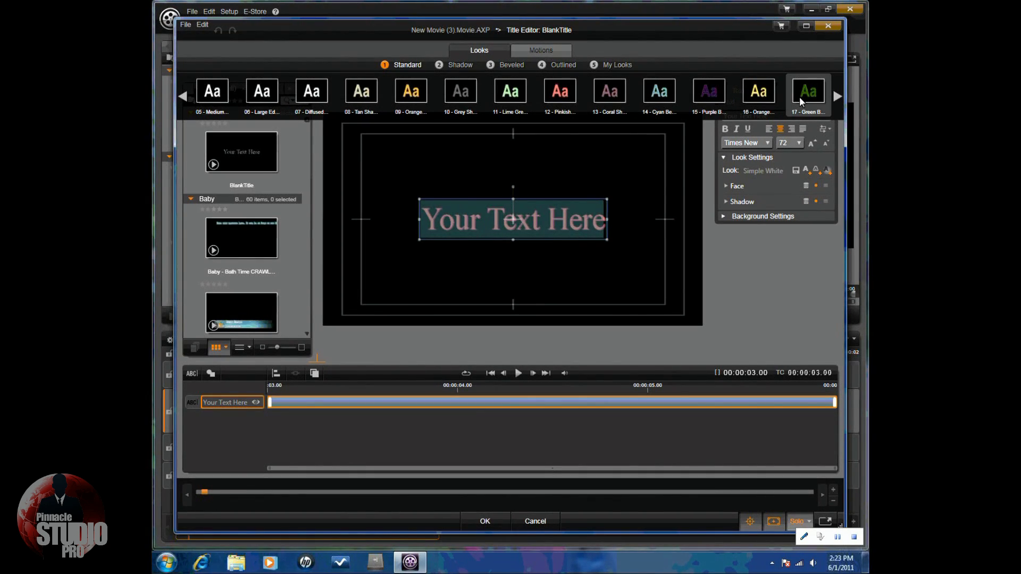
left_click(801, 101)
left_click(837, 96)
left_click(837, 97)
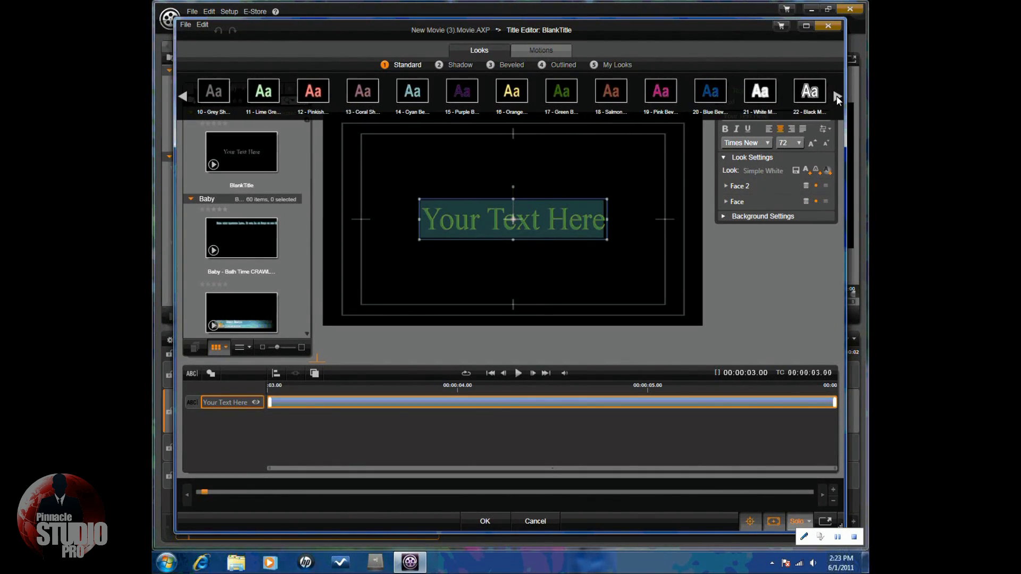
left_click(764, 95)
left_click(808, 93)
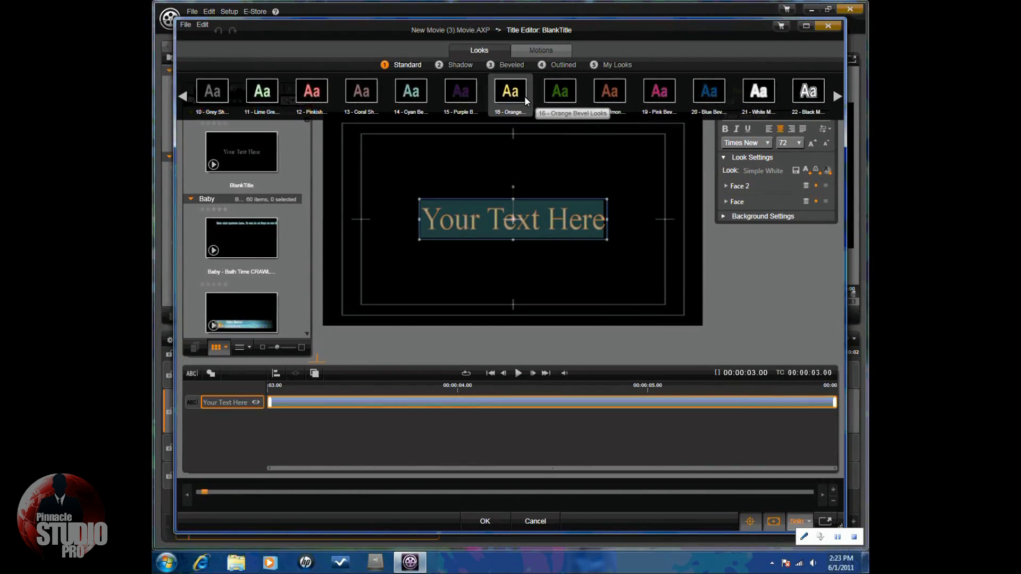
left_click(458, 65)
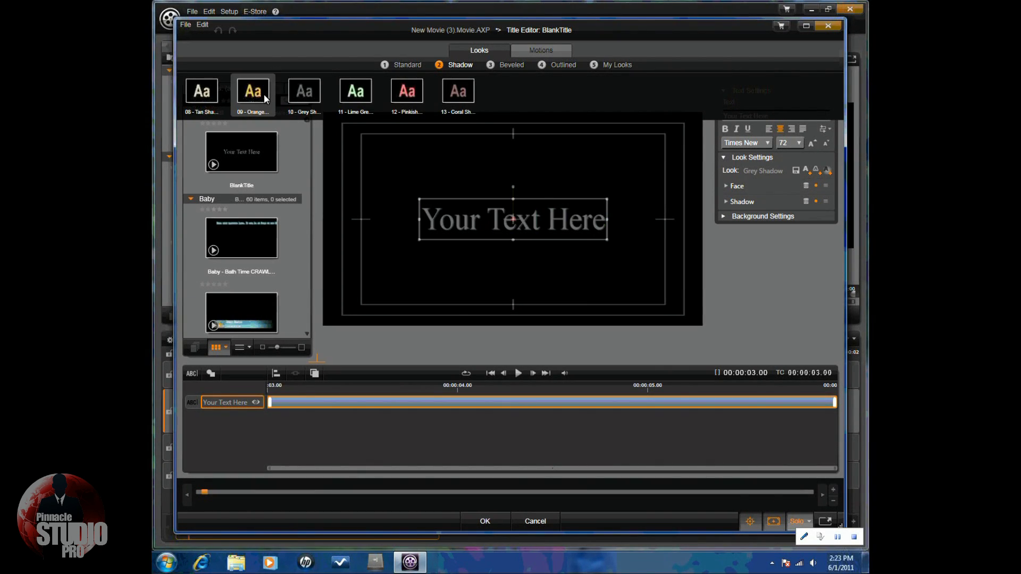
Step: Apply the Tan Shadow look, then the Orange Bevel look
left_click(212, 94)
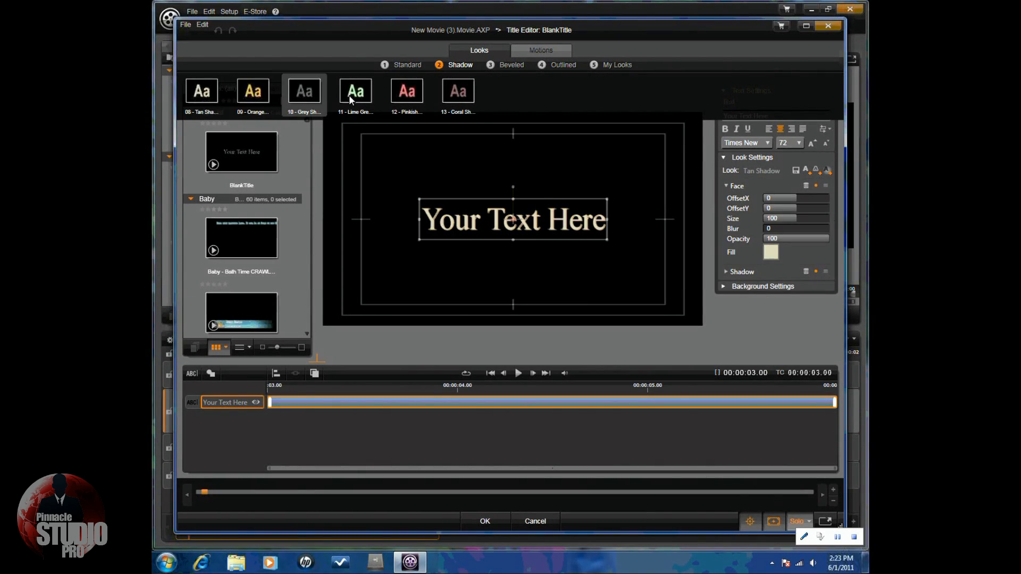
left_click(507, 68)
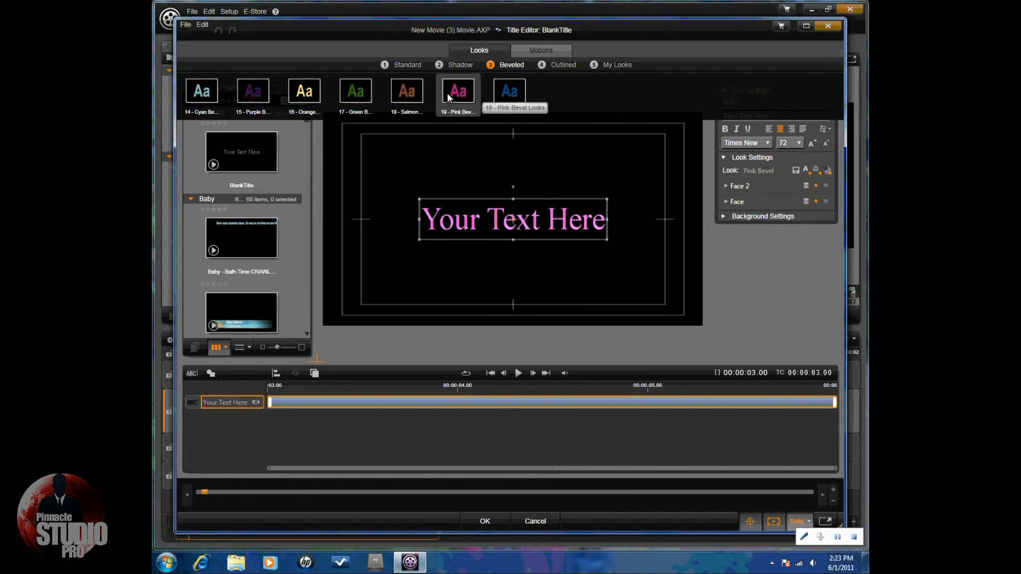
left_click(304, 95)
Step: Try the Outlined looks, from Green Neon to White Multi Outline, then view My Looks
left_click(564, 67)
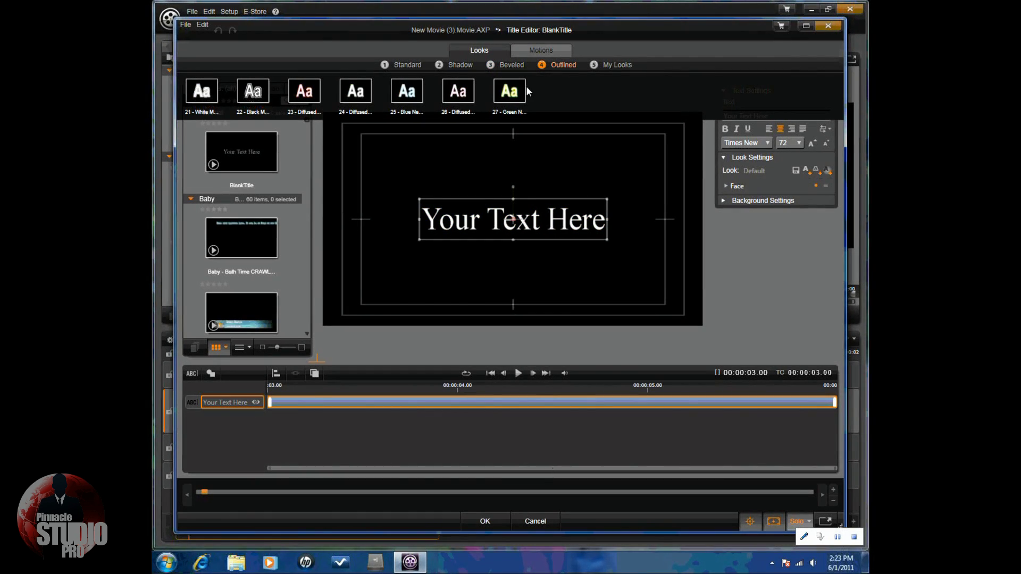
left_click(511, 92)
left_click(454, 94)
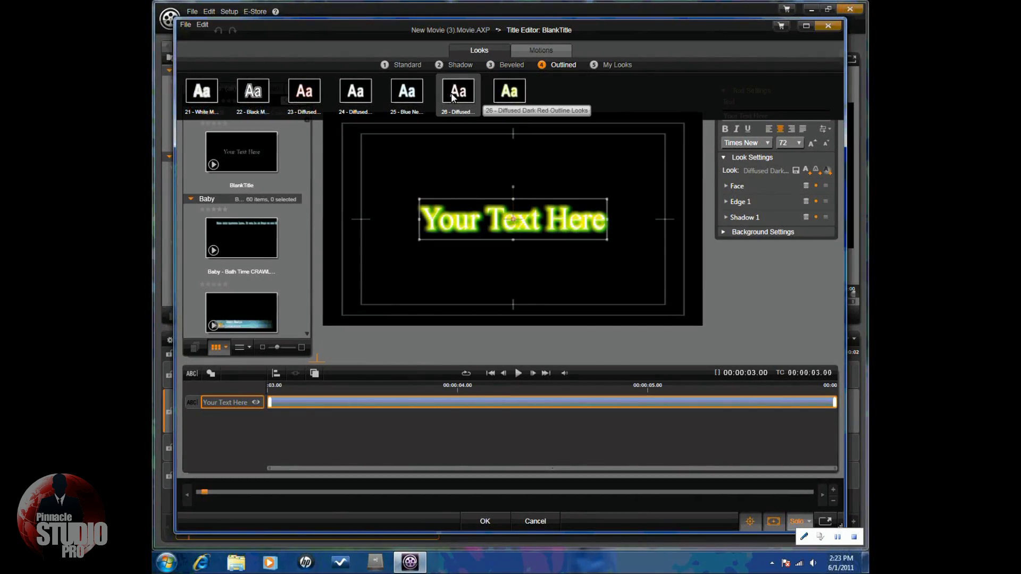
left_click(419, 92)
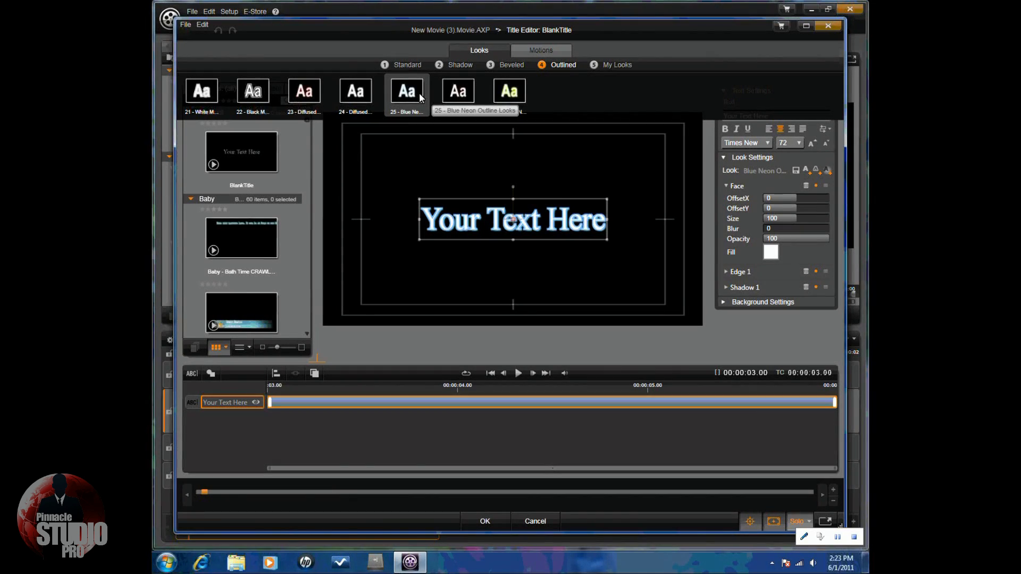
left_click(365, 96)
left_click(313, 93)
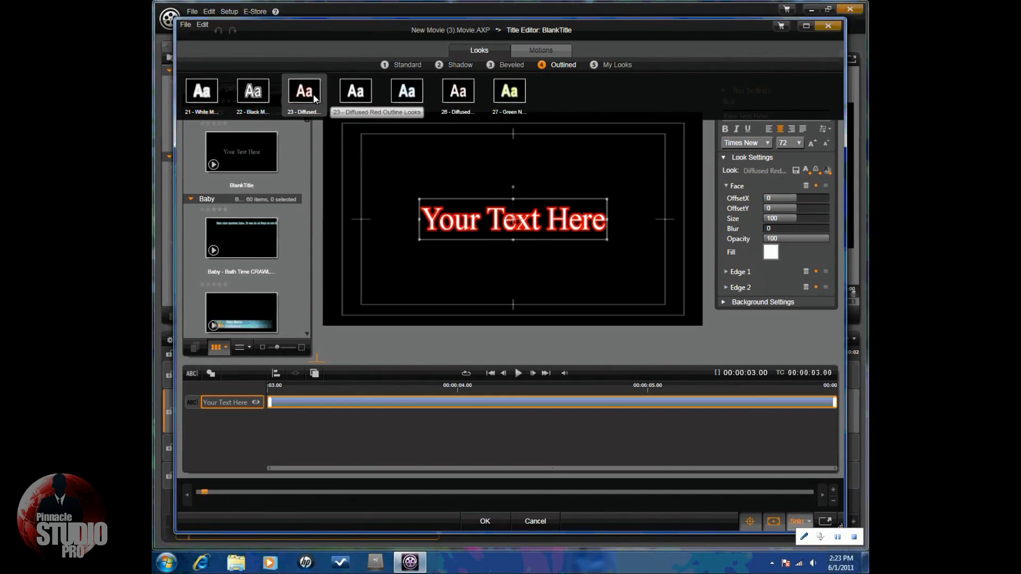
left_click(259, 96)
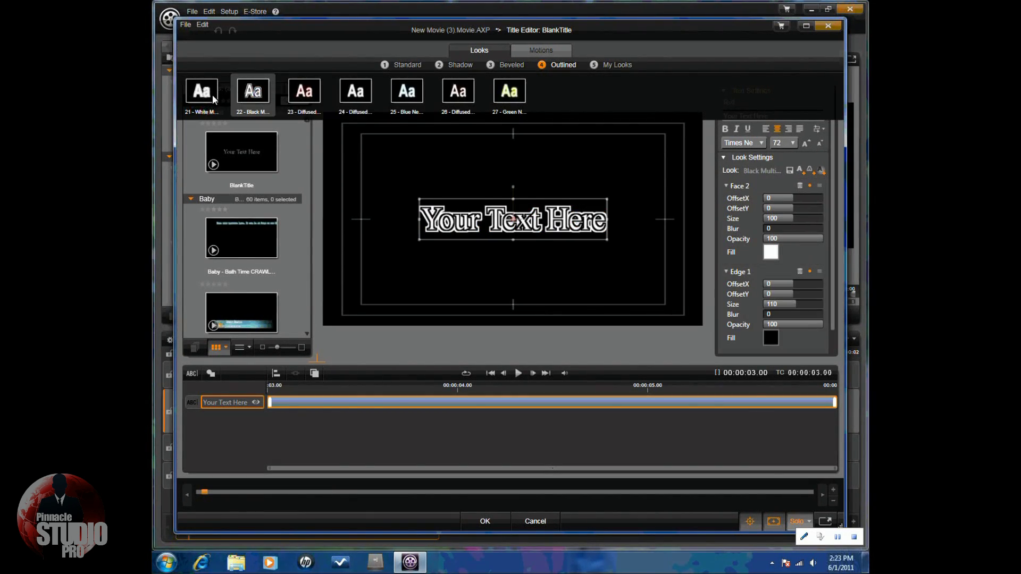
left_click(212, 94)
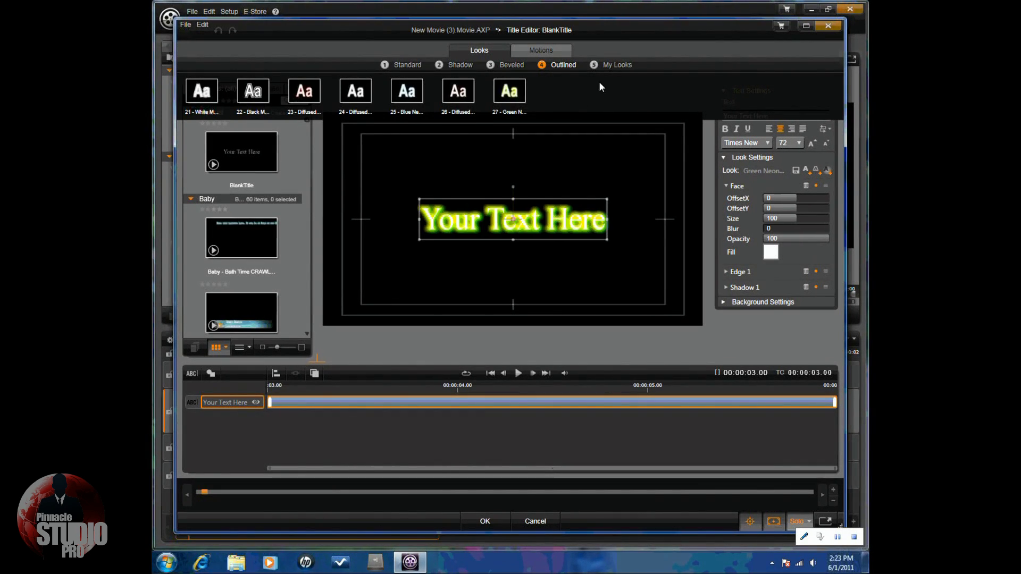
left_click(611, 66)
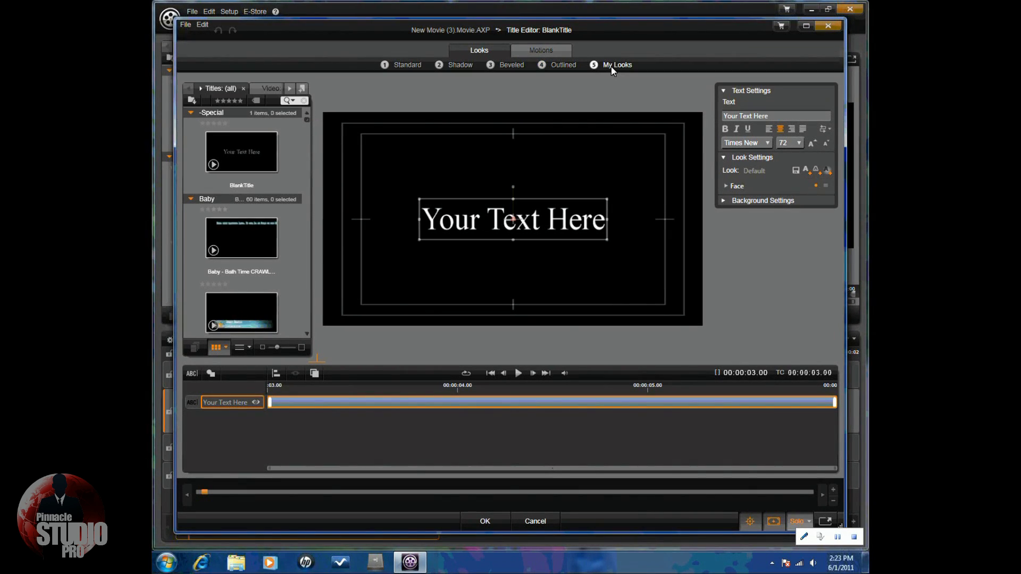
left_click(611, 66)
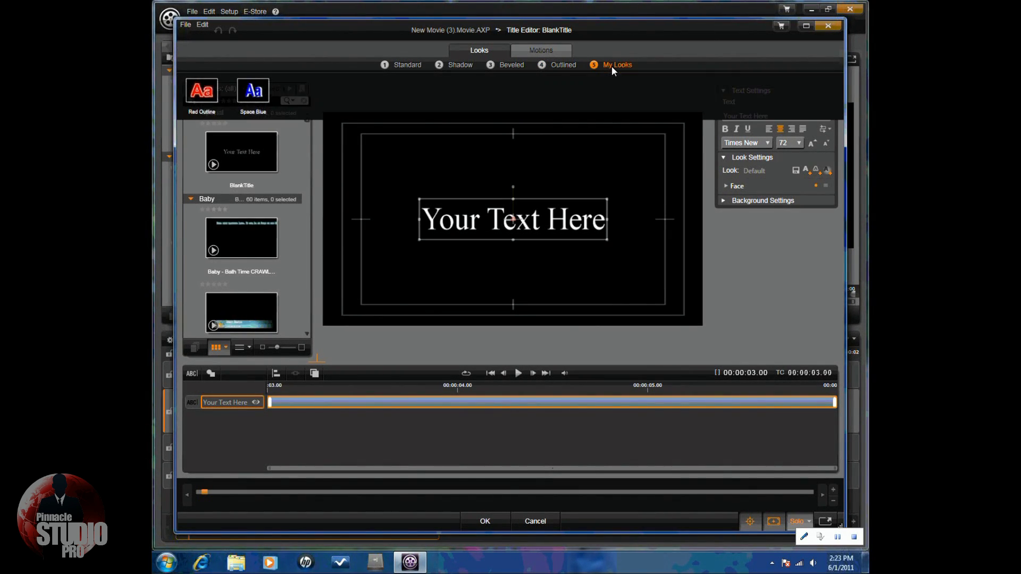
Step: Browse the font list and keep Times New as the title font
left_click(407, 66)
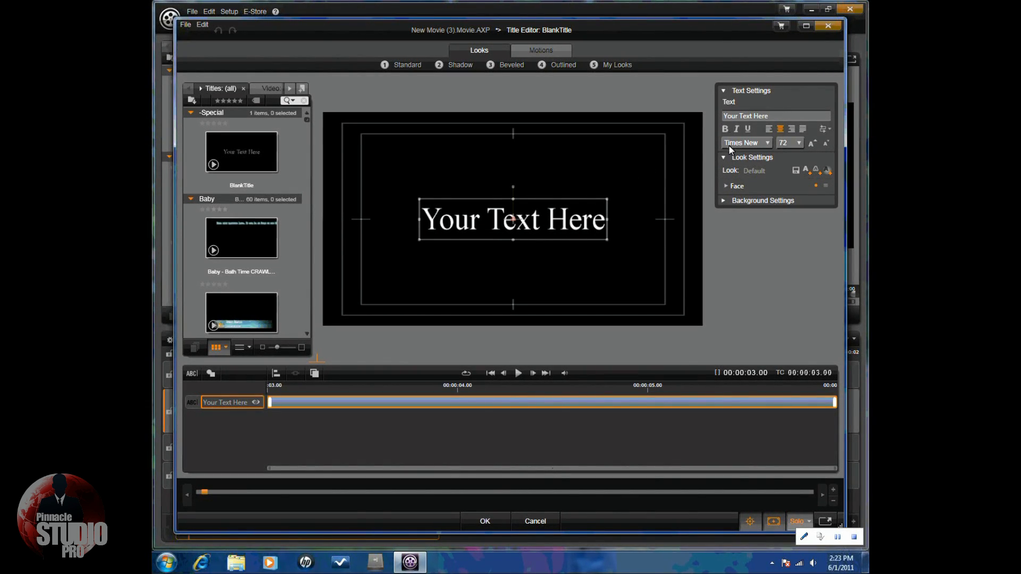
left_click(767, 143)
scroll(732, 200, "down", 3)
scroll(732, 199, "down", 15)
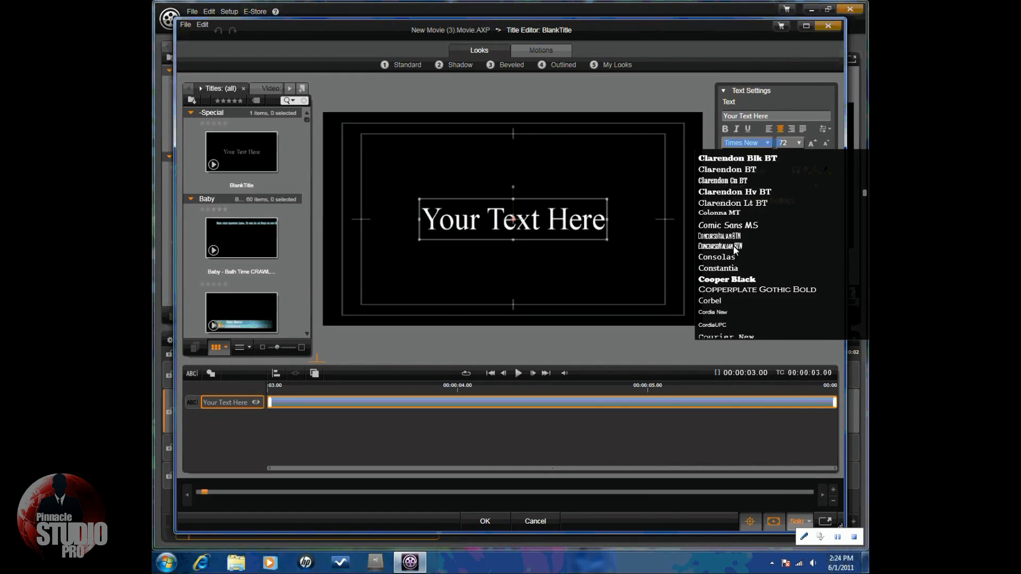
scroll(735, 250, "down", 15)
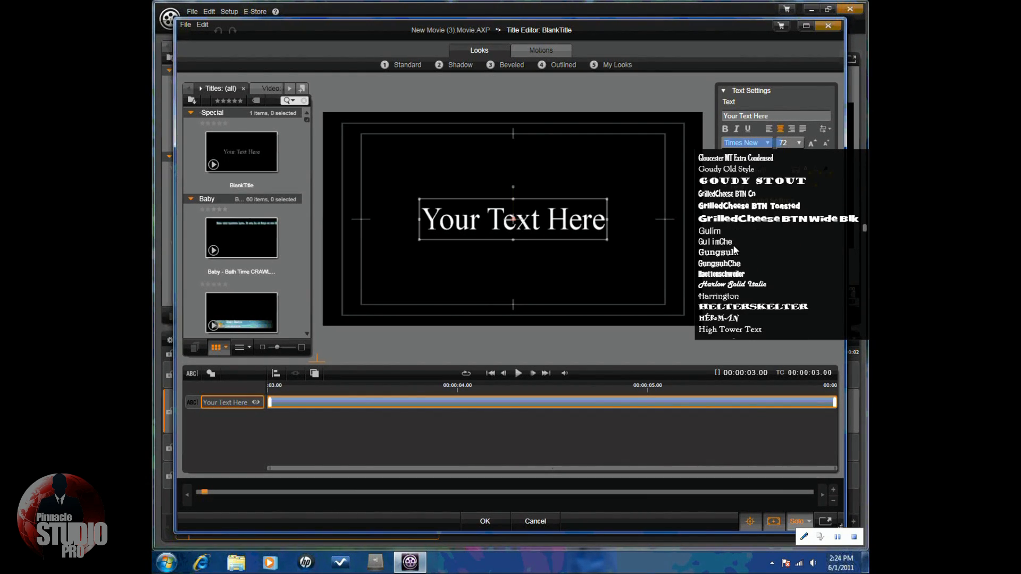
scroll(735, 250, "down", 15)
left_click(700, 96)
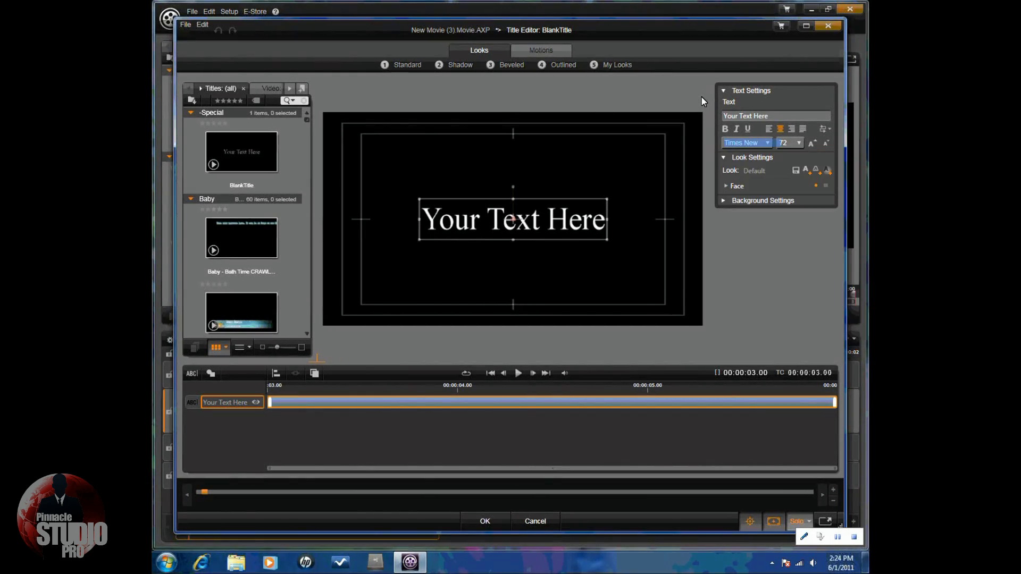
Step: Raise the title font size from 72 to 90
left_click(799, 144)
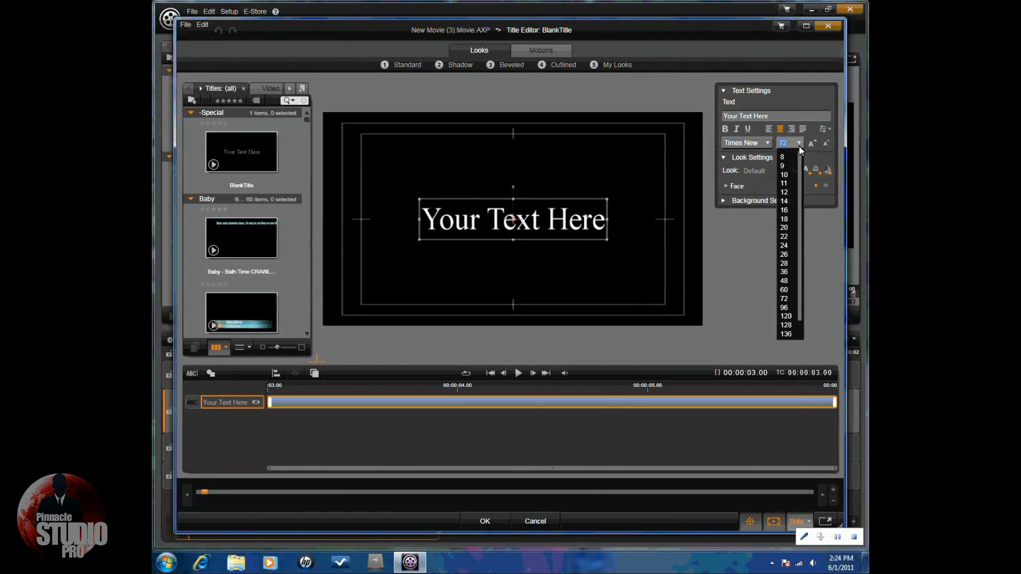
left_click(798, 143)
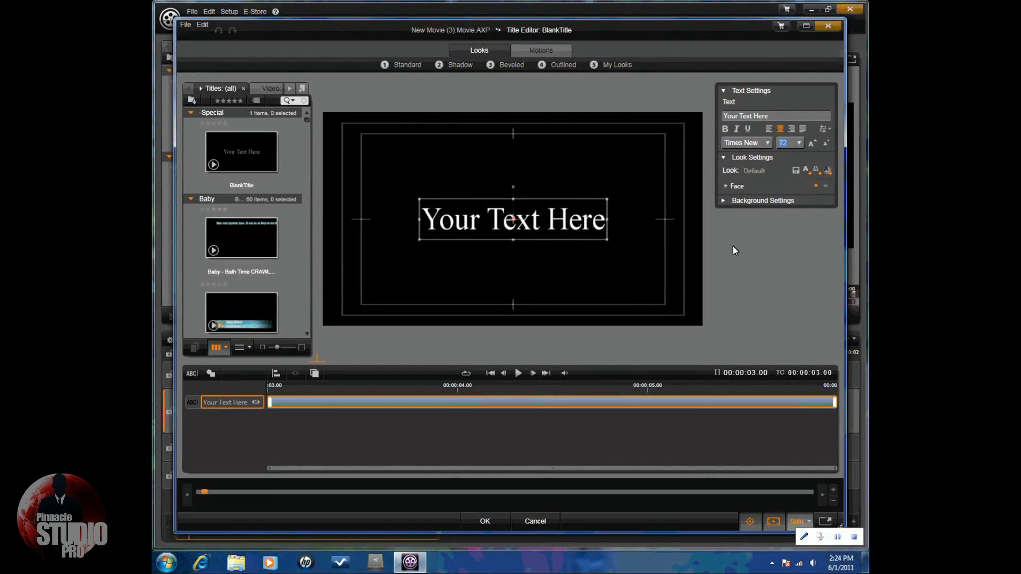
left_click(815, 142)
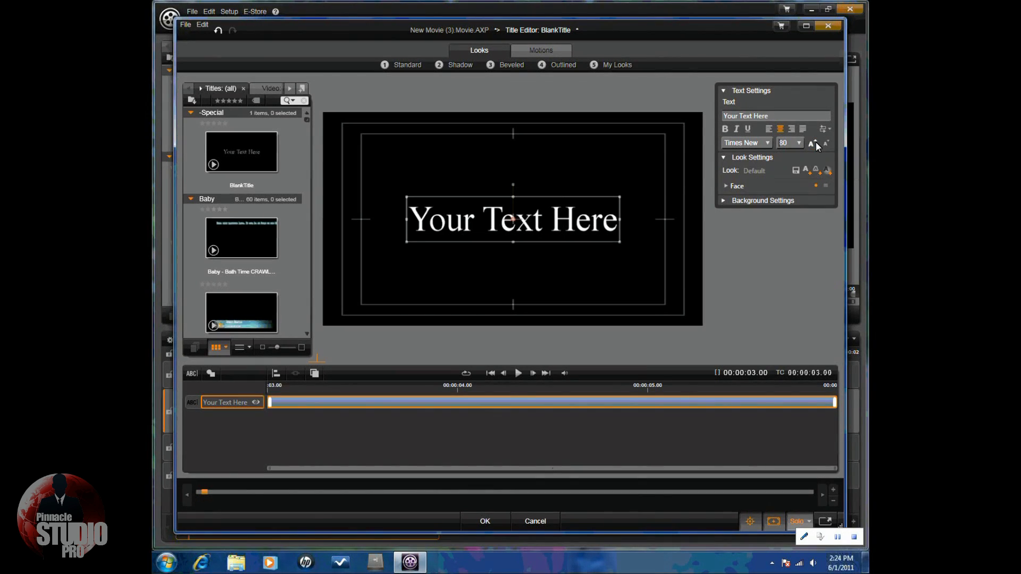
left_click(814, 142)
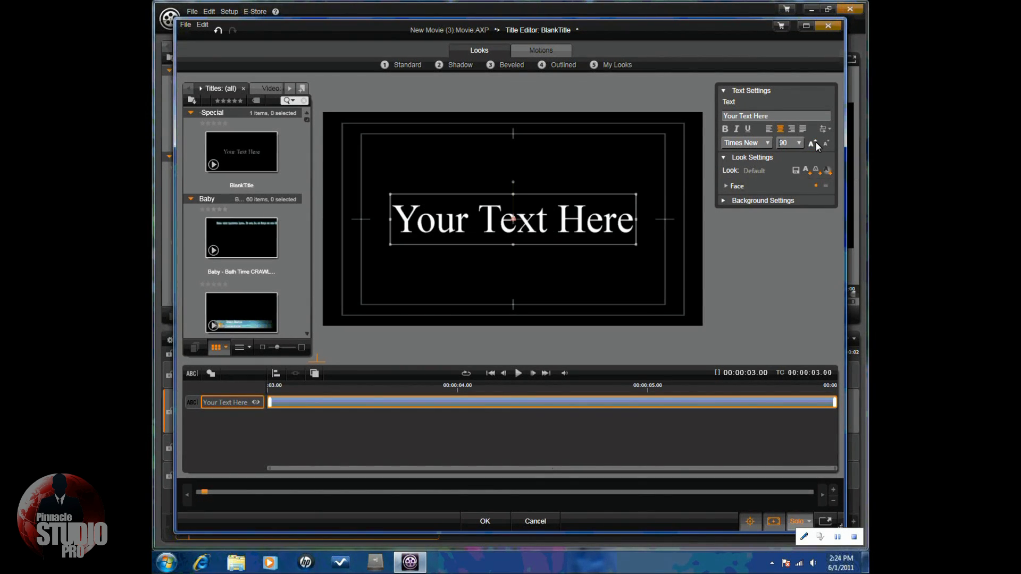
left_click(826, 143)
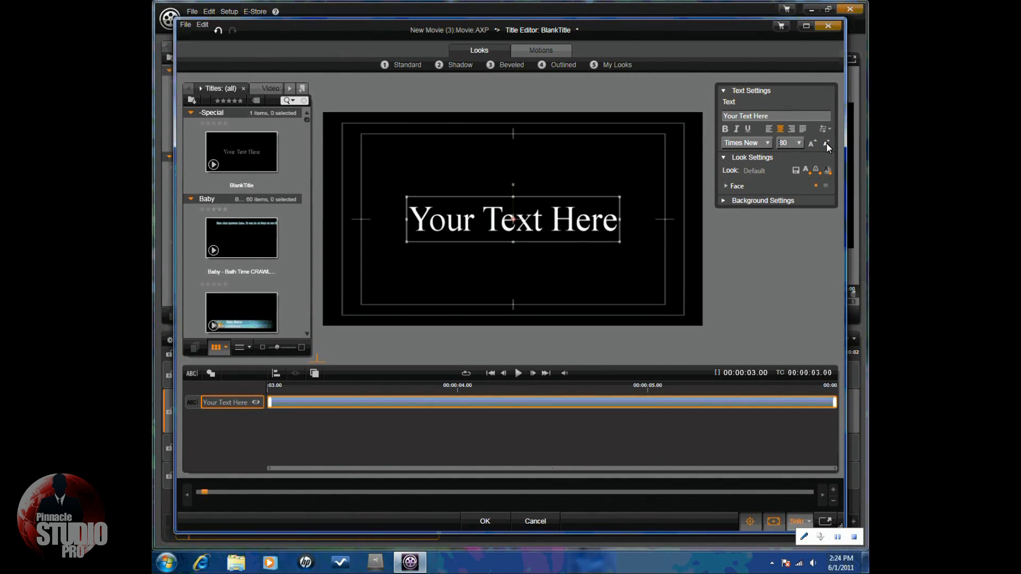
left_click(812, 142)
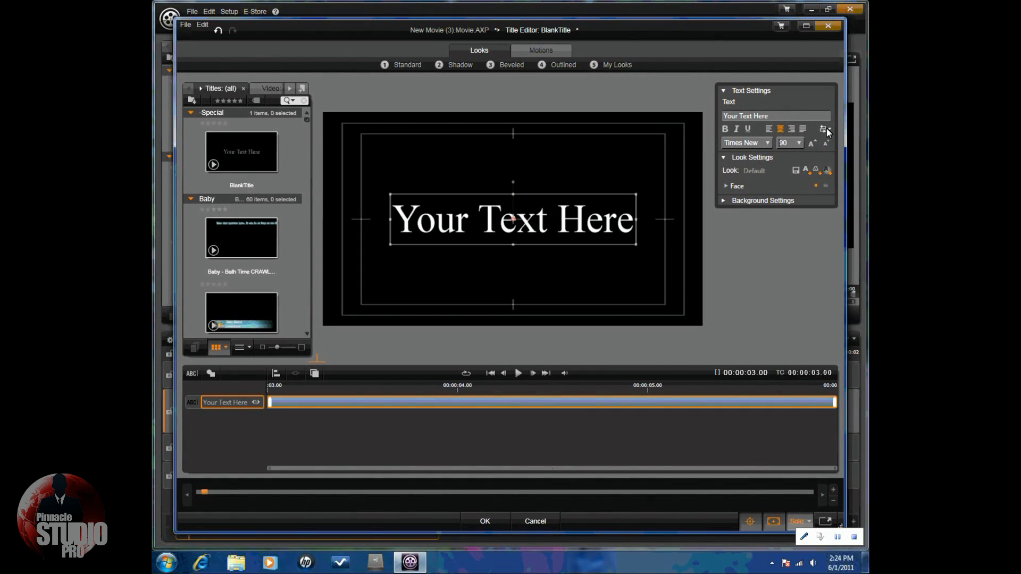
Step: Try vertical text flows, then restore Left to Right, Top to Bottom
left_click(828, 131)
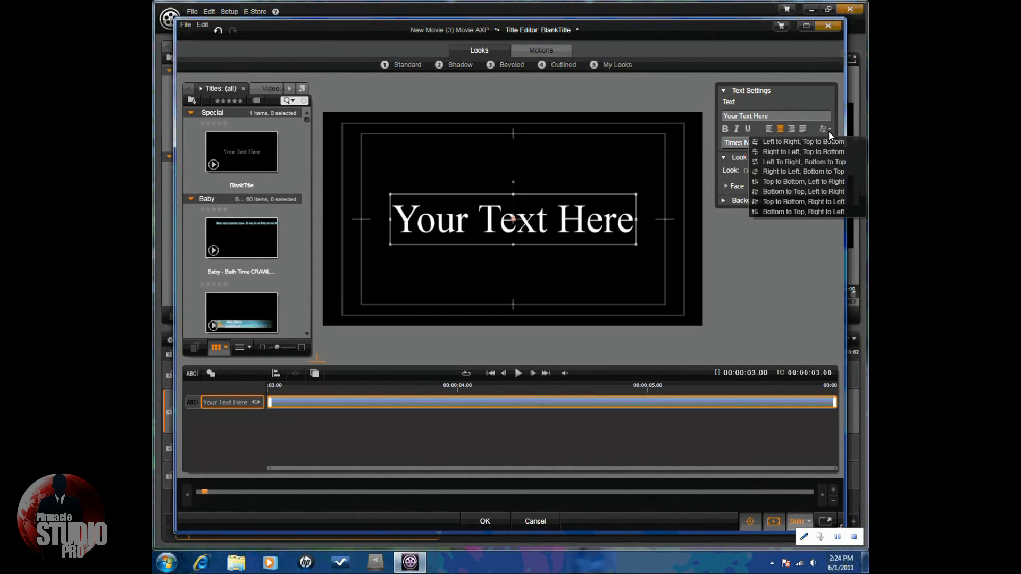
left_click(788, 213)
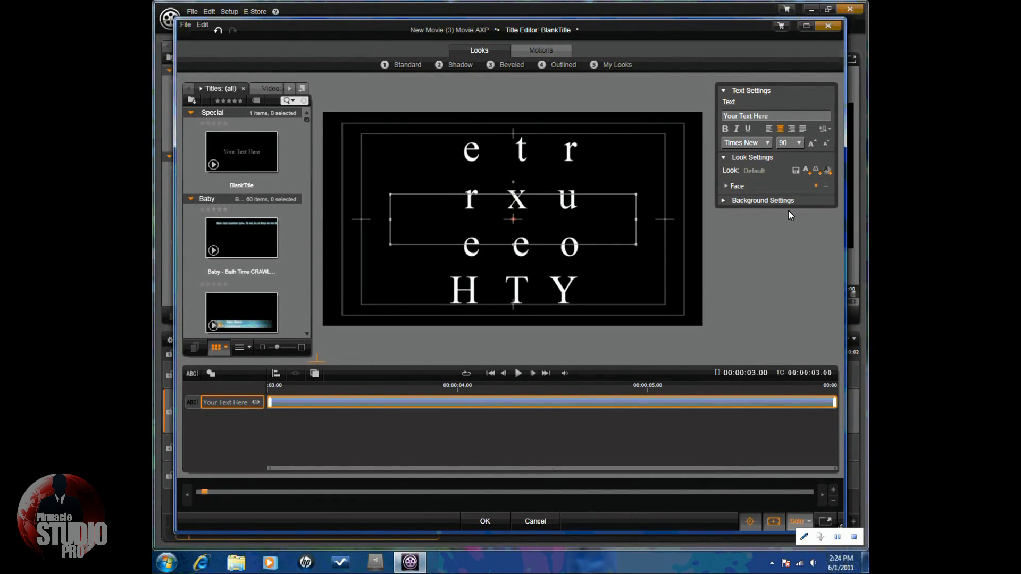
left_click(828, 128)
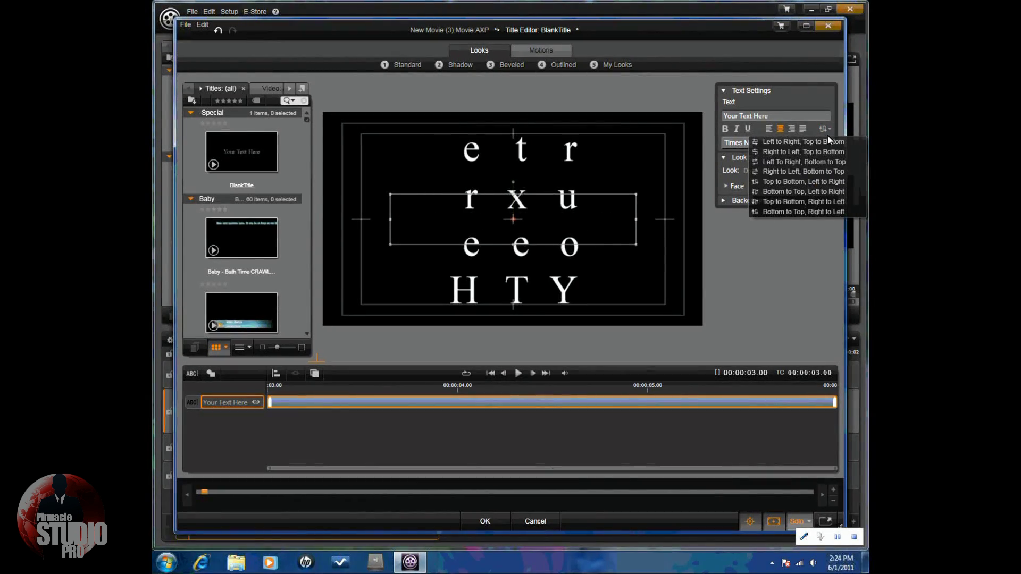
left_click(782, 181)
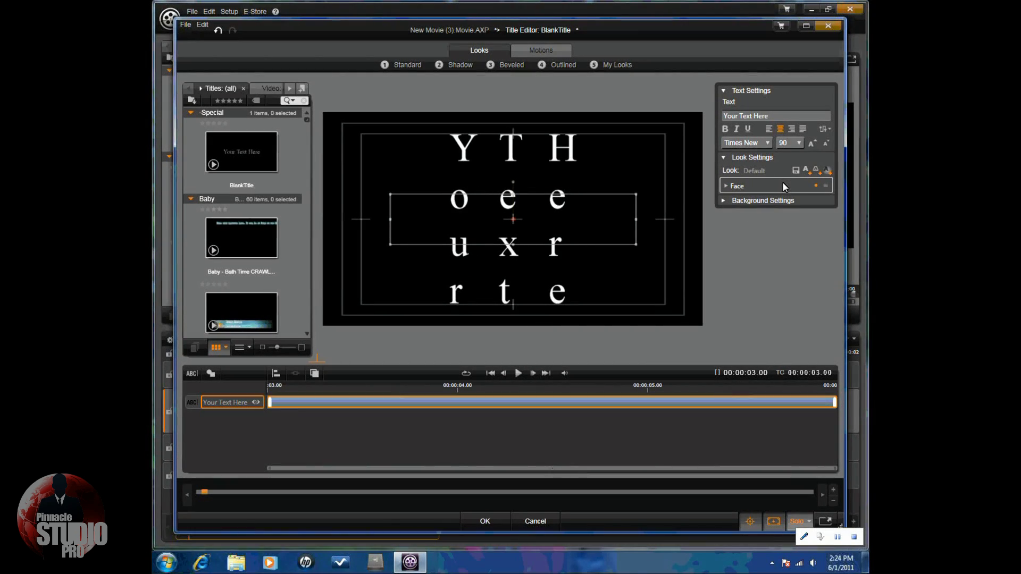
left_click(831, 129)
left_click(800, 143)
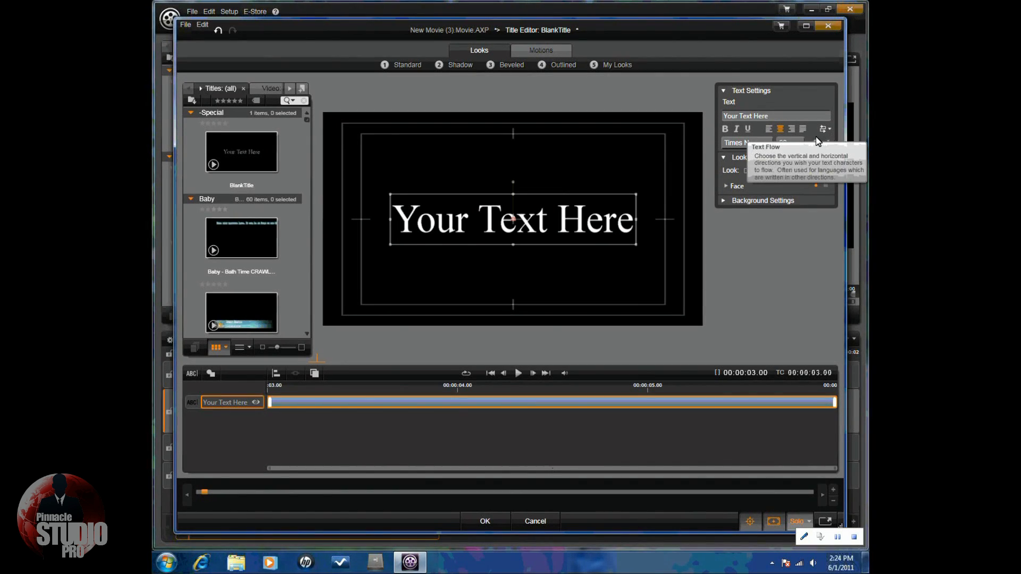
left_click(723, 158)
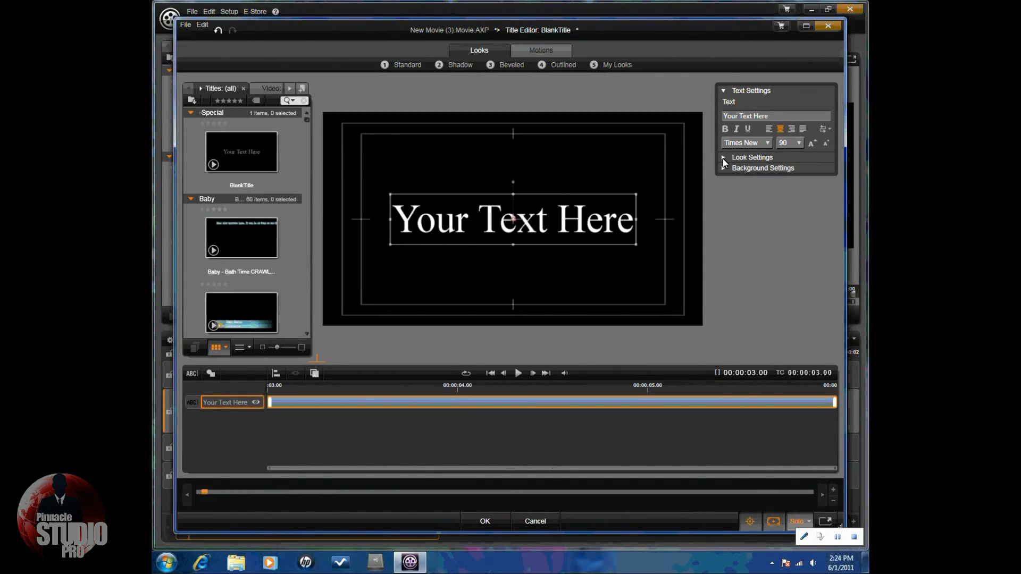
Step: Add a Face 2 detail, test its offsets, and enter 0 for OffsetY
left_click(723, 158)
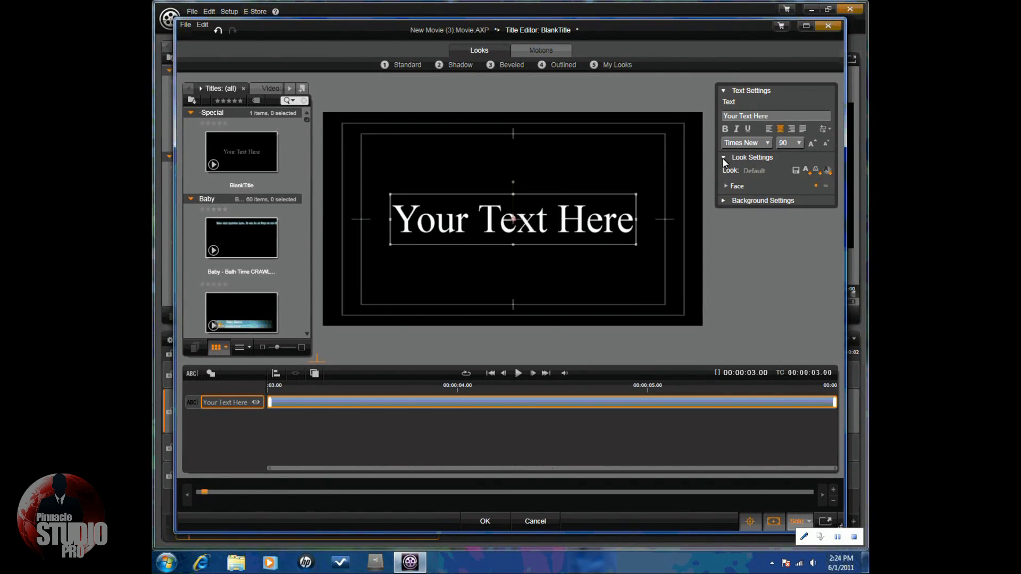
left_click(806, 170)
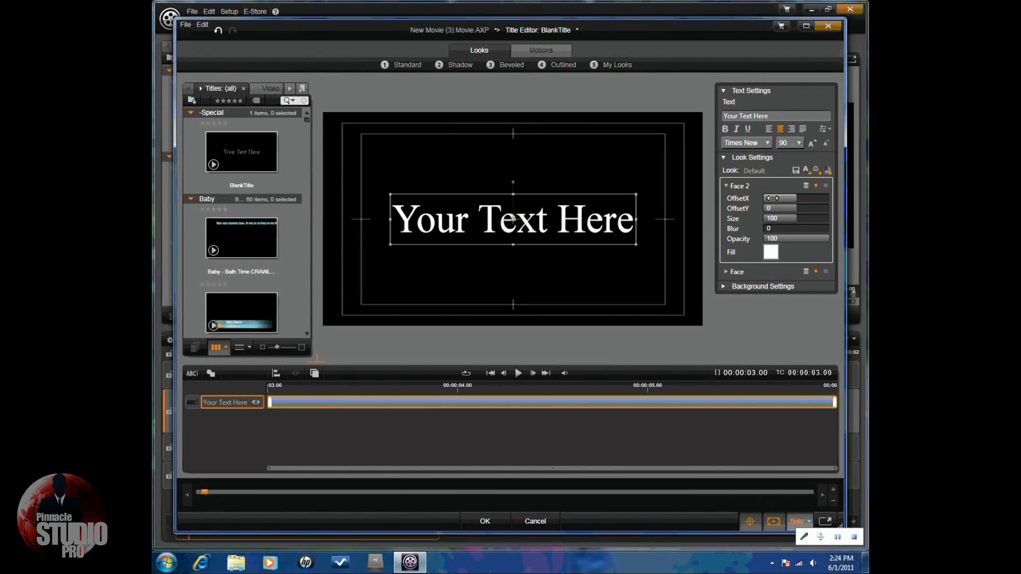
left_click_drag(773, 198, 770, 196)
left_click_drag(773, 209, 775, 208)
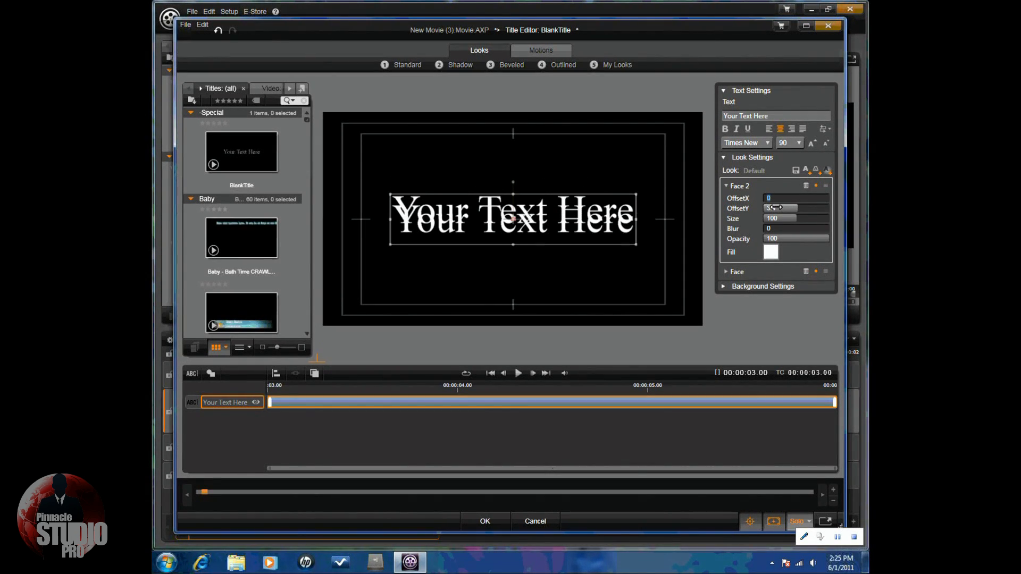
left_click(777, 209)
type("0")
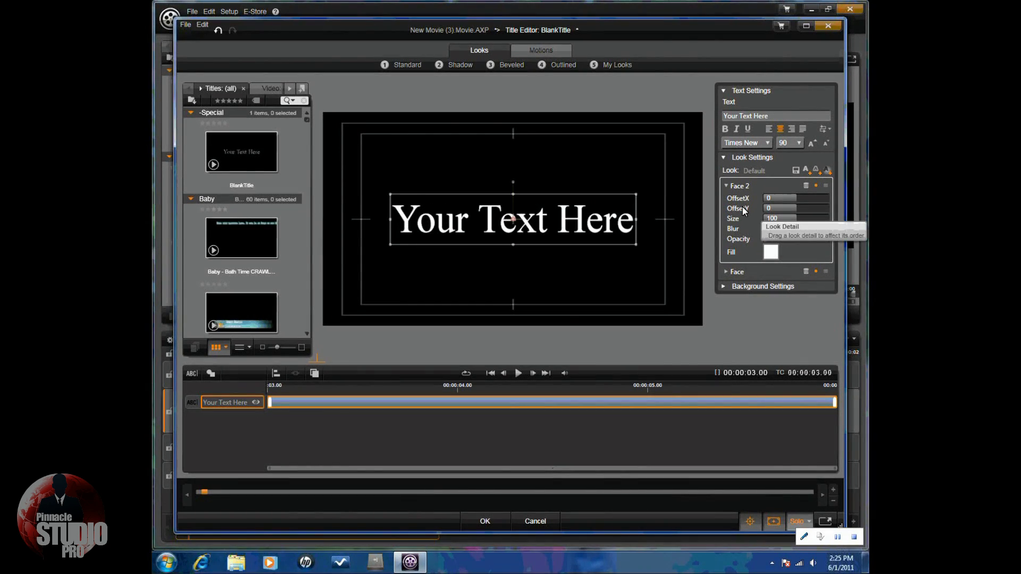
Step: Inspect Face 2's Size and Blur, then reset OffsetY to 0 after another test drag
left_click(786, 218)
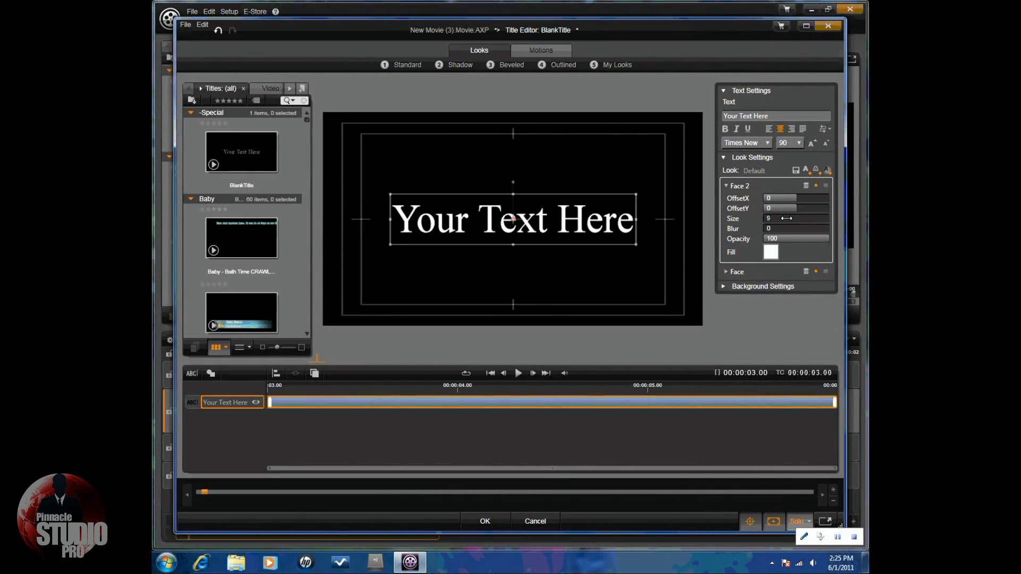
left_click(786, 218)
left_click(787, 218)
left_click(781, 230)
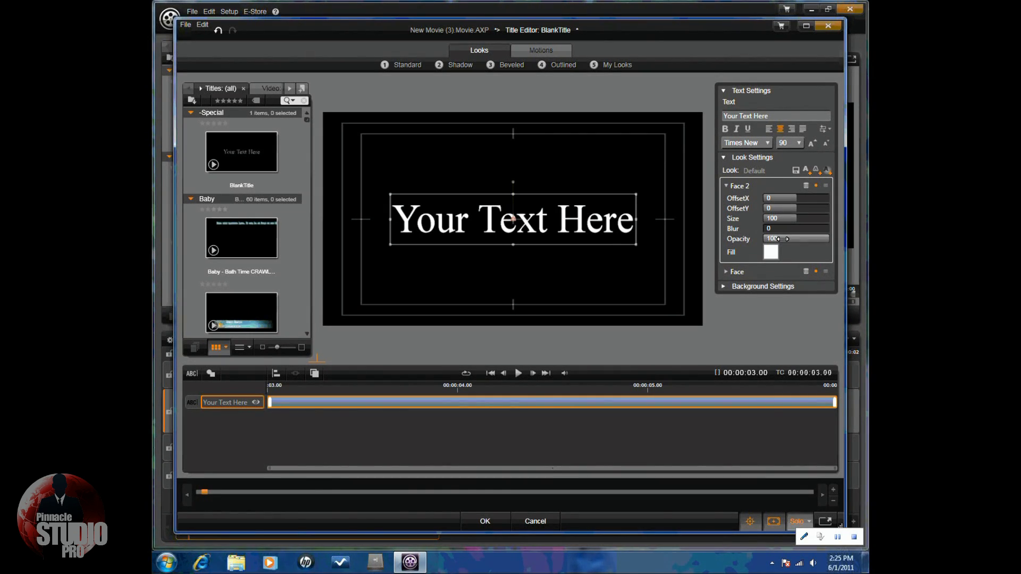
left_click_drag(780, 208, 856, 238)
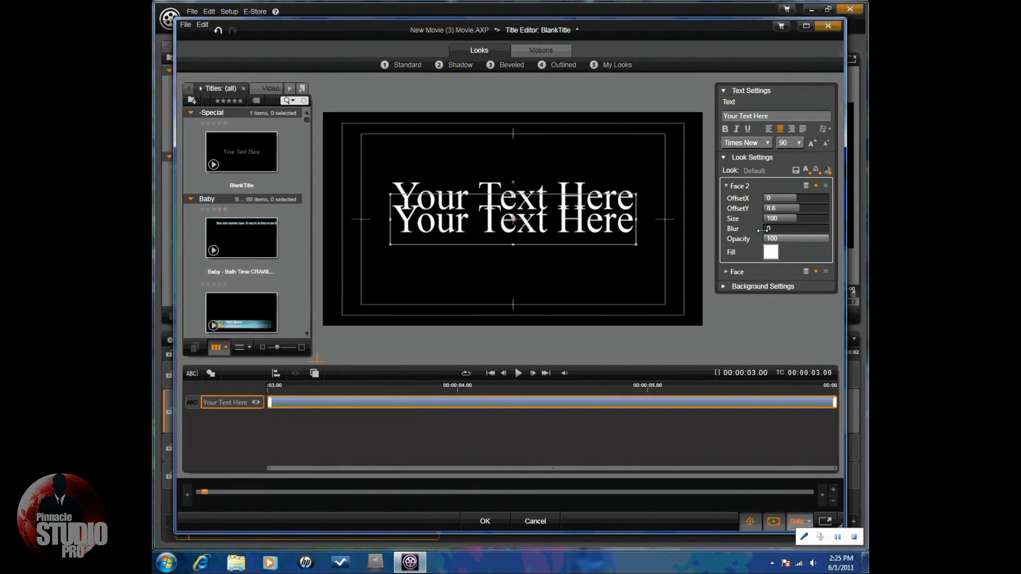
left_click(771, 209)
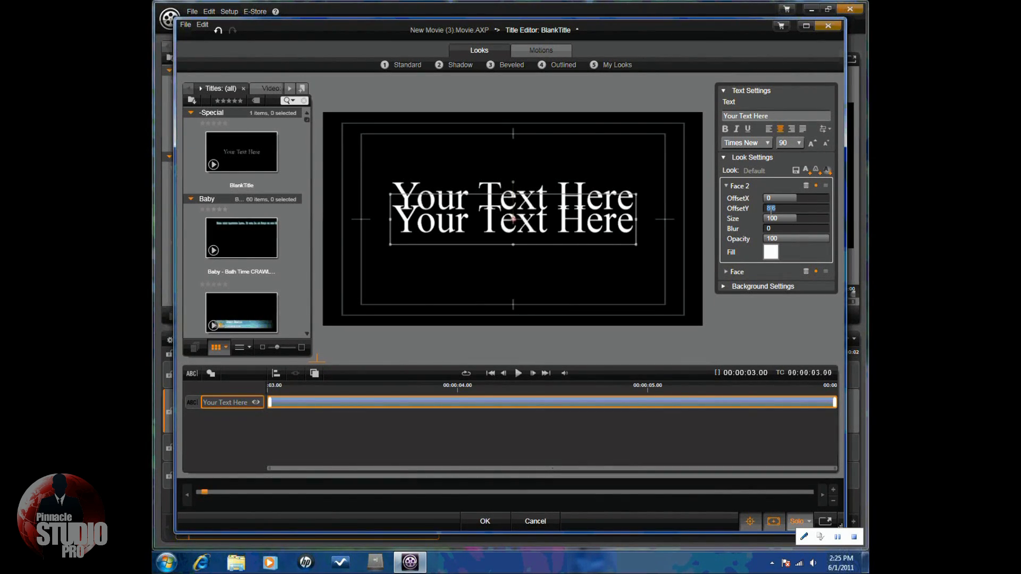
type("0")
key("Return")
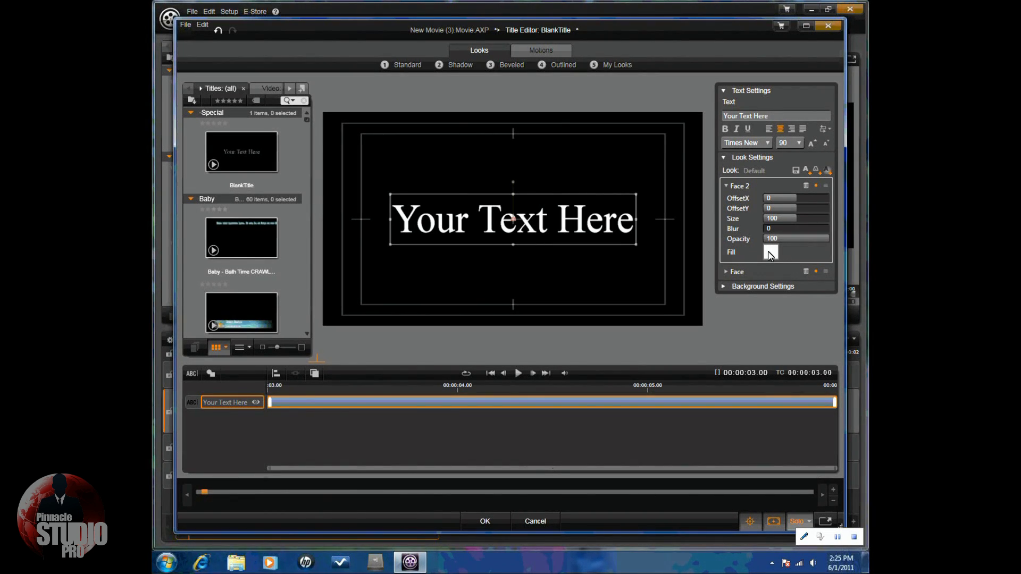
left_click(727, 186)
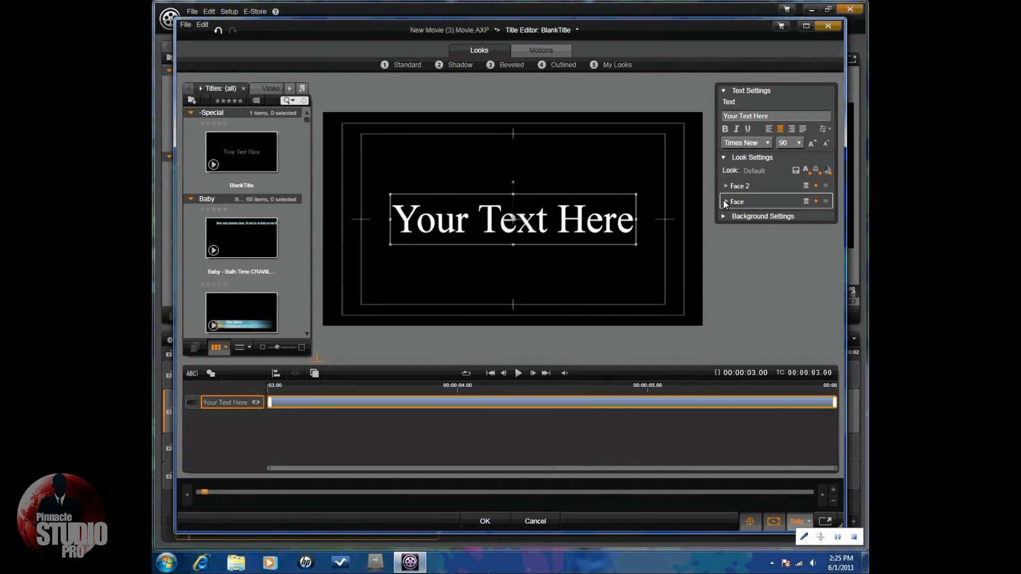
Step: Reset the Face detail's OffsetX to 0 and expand Background Settings showing Opacity 0
left_click(725, 202)
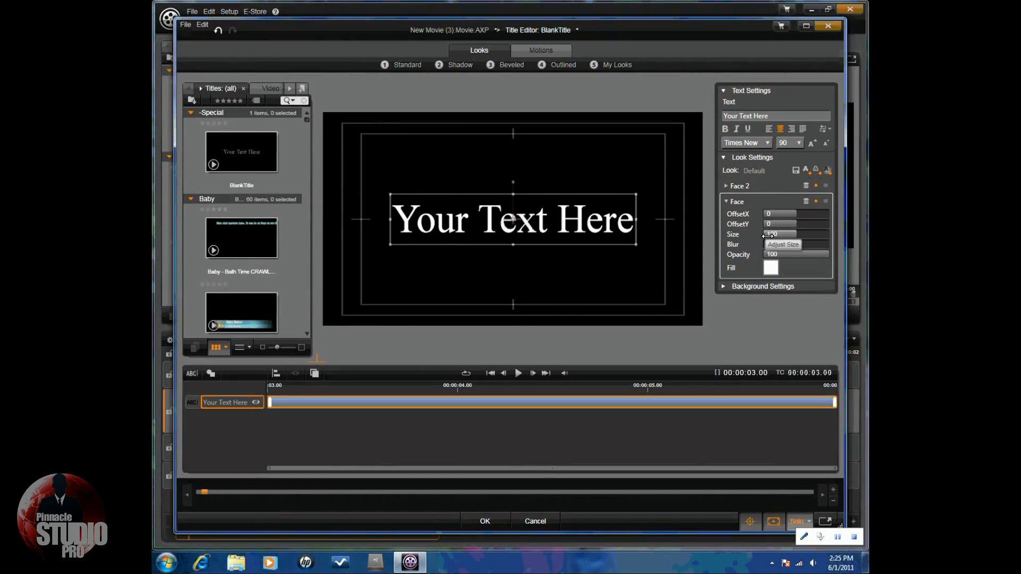
mouse_move(773, 214)
left_mouse_down()
mouse_move(792, 215)
mouse_move(764, 219)
left_mouse_up()
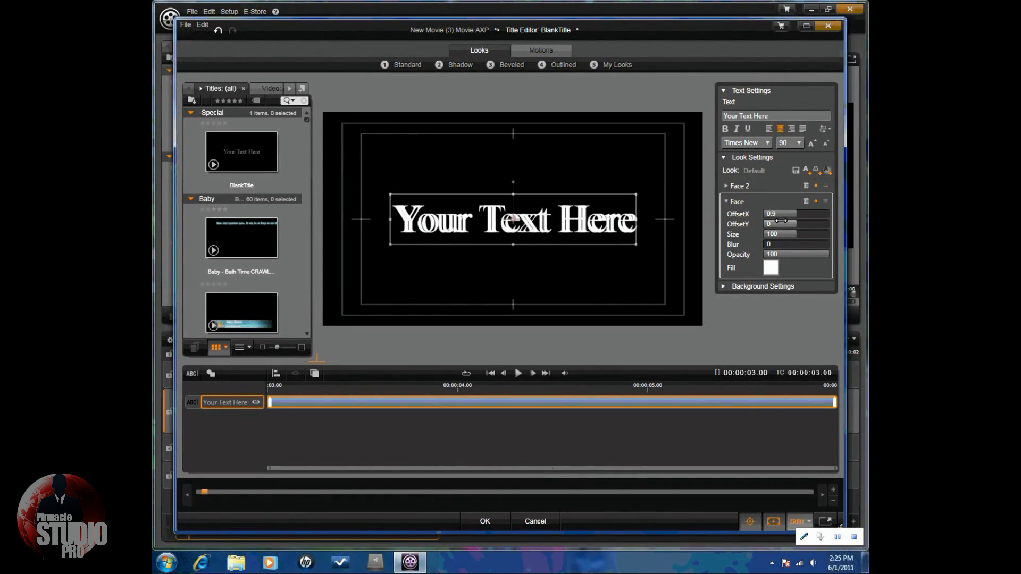
left_click(779, 214)
key("Return")
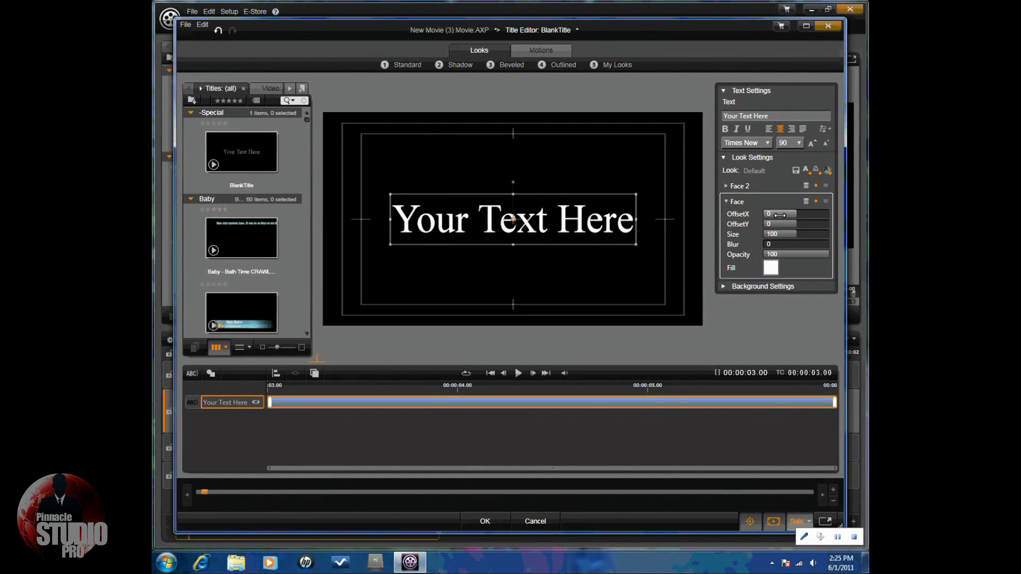
left_click(725, 202)
left_click(725, 202)
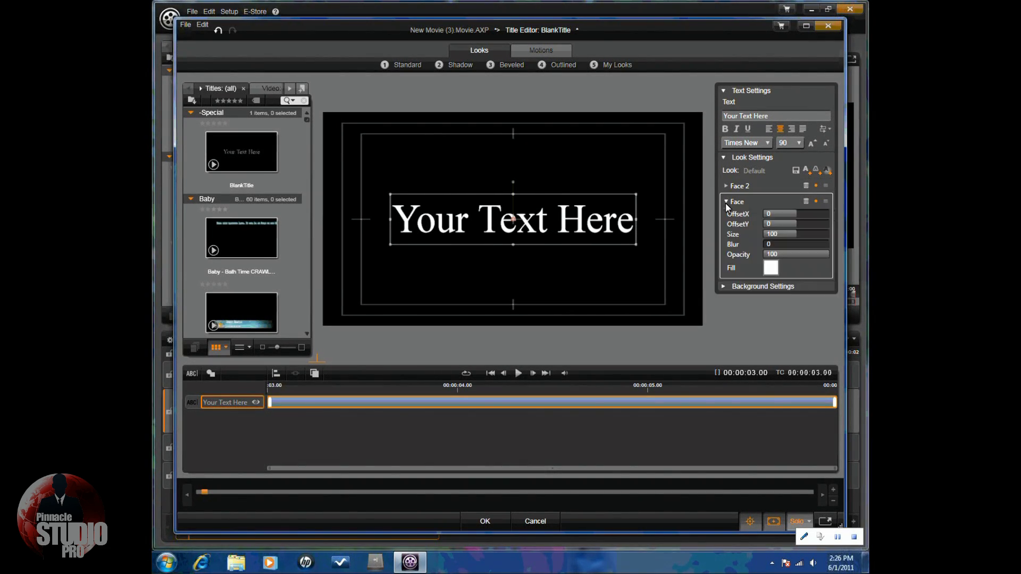
left_click(825, 203)
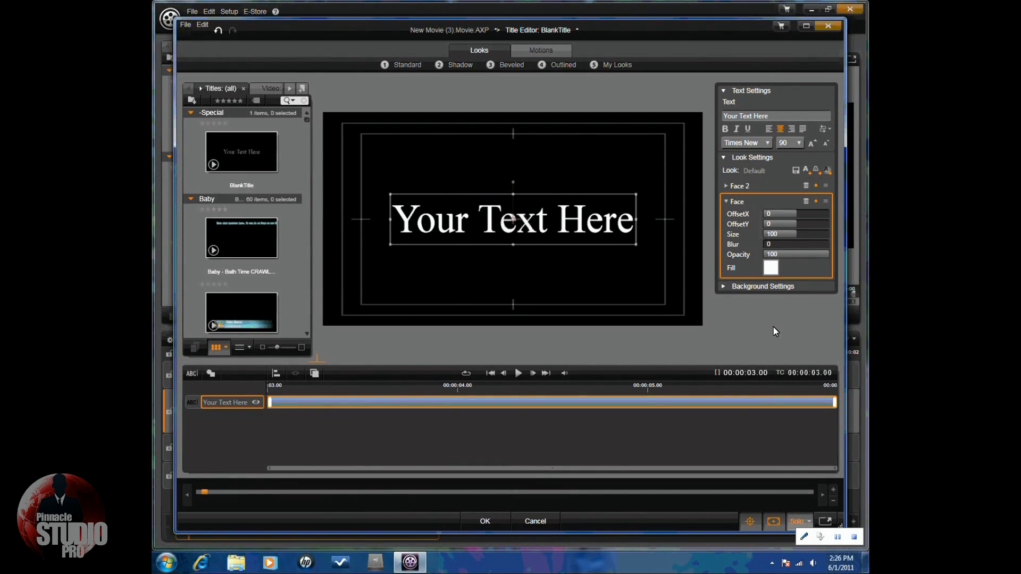
left_click(723, 287)
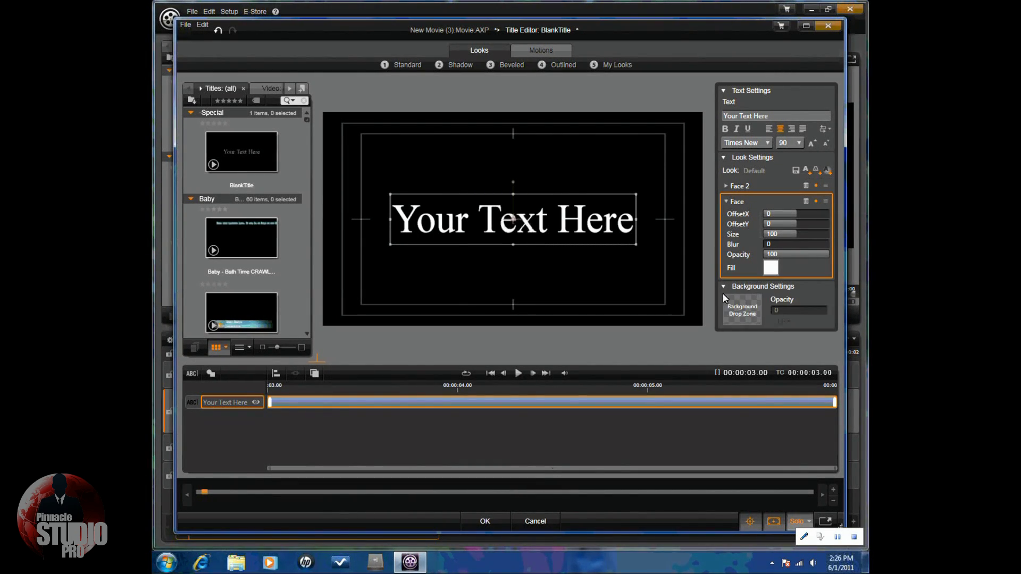
Step: Set the title font size to 110 after briefly trying 120, then switch the library to Video
left_click(727, 201)
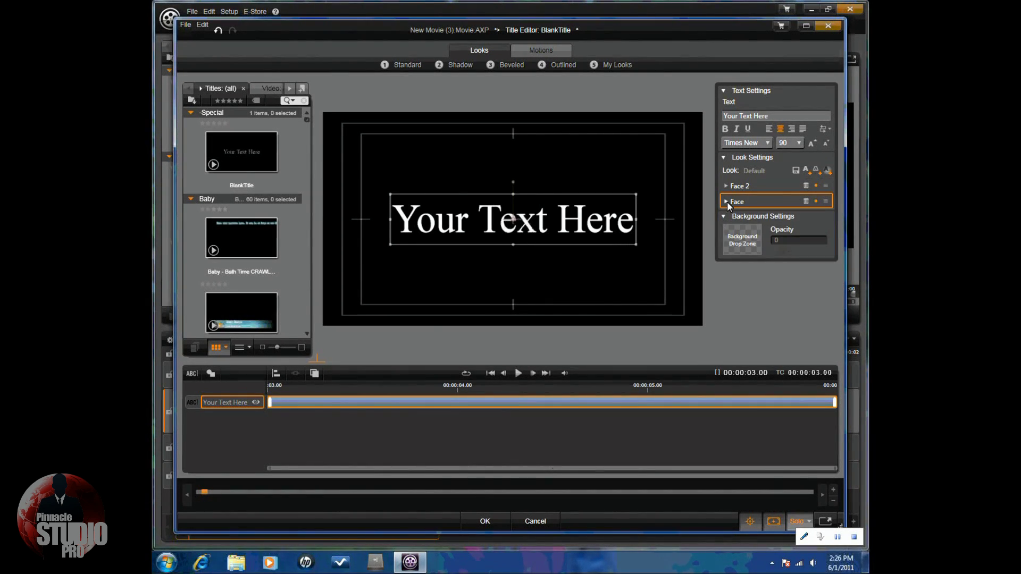
left_click(726, 202)
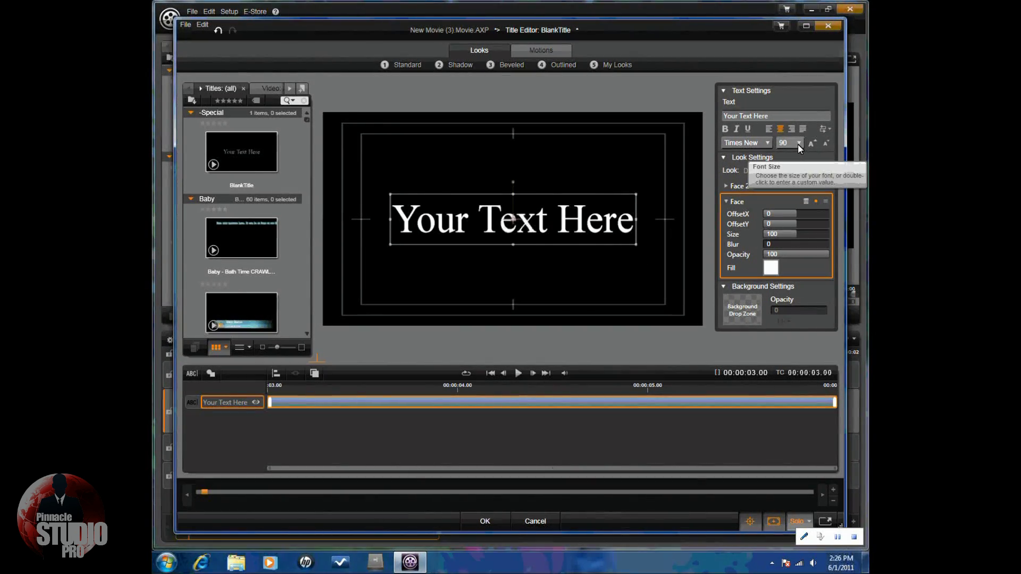
left_click(812, 143)
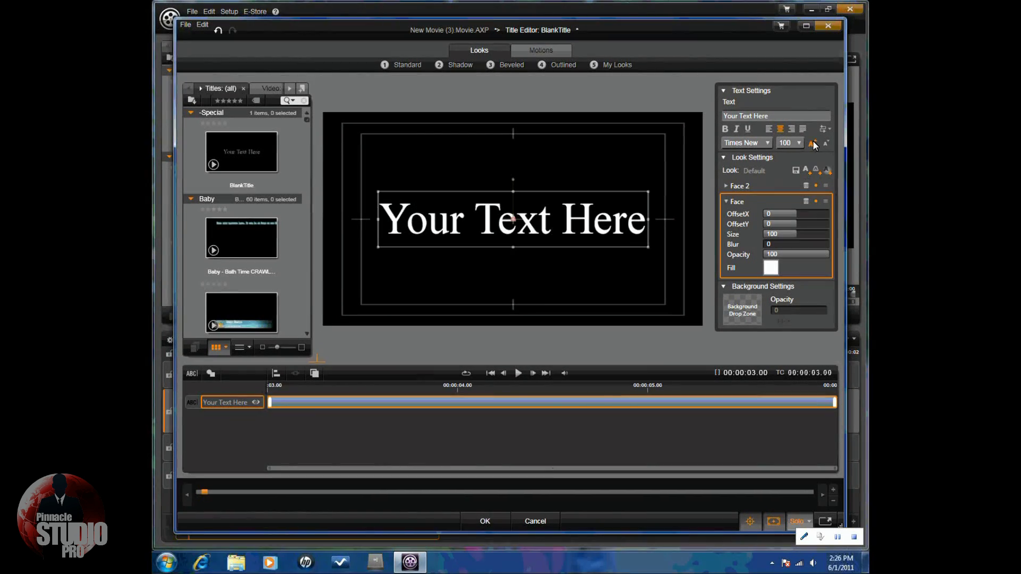
left_click(811, 142)
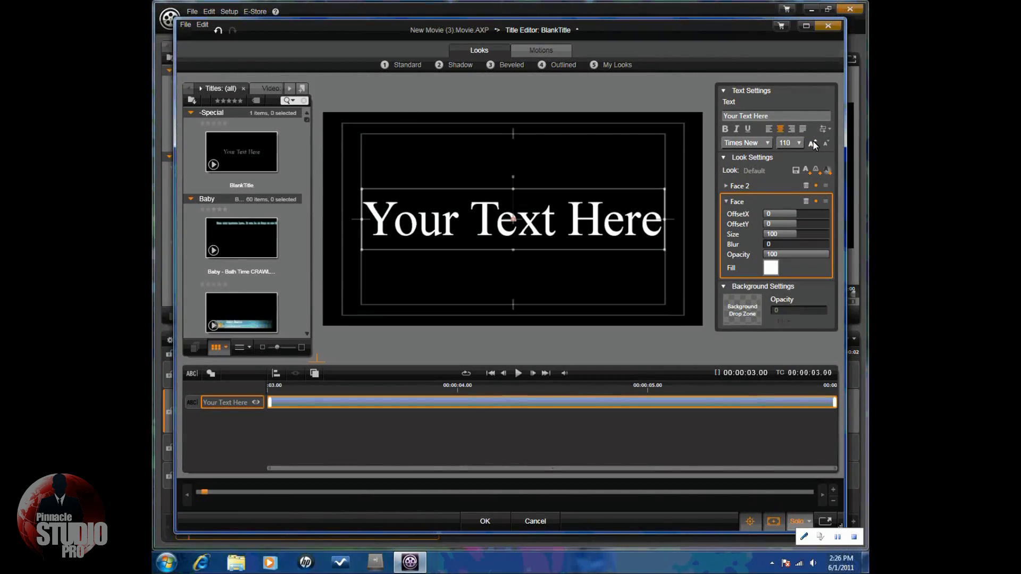
left_click(813, 143)
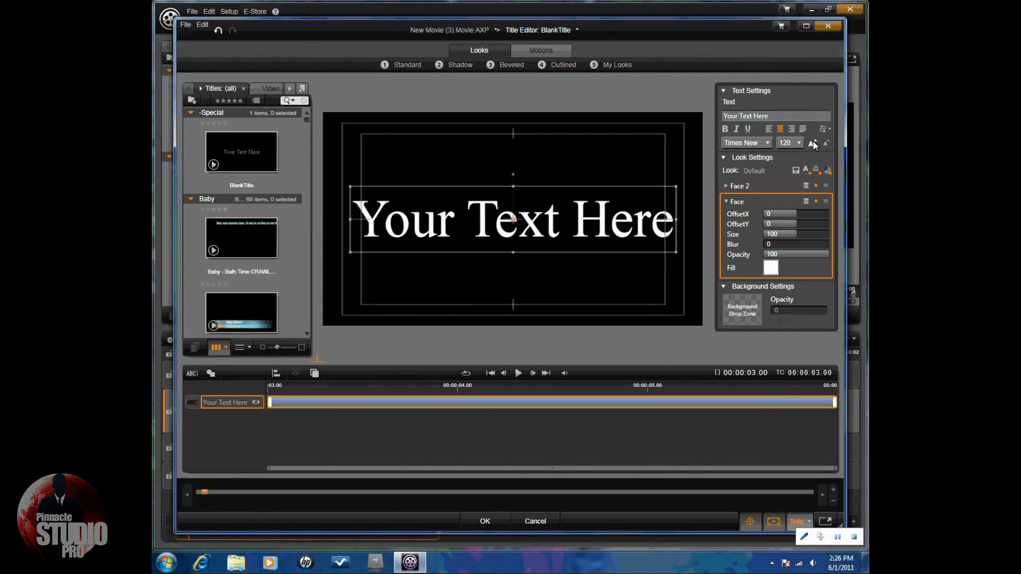
left_click(826, 143)
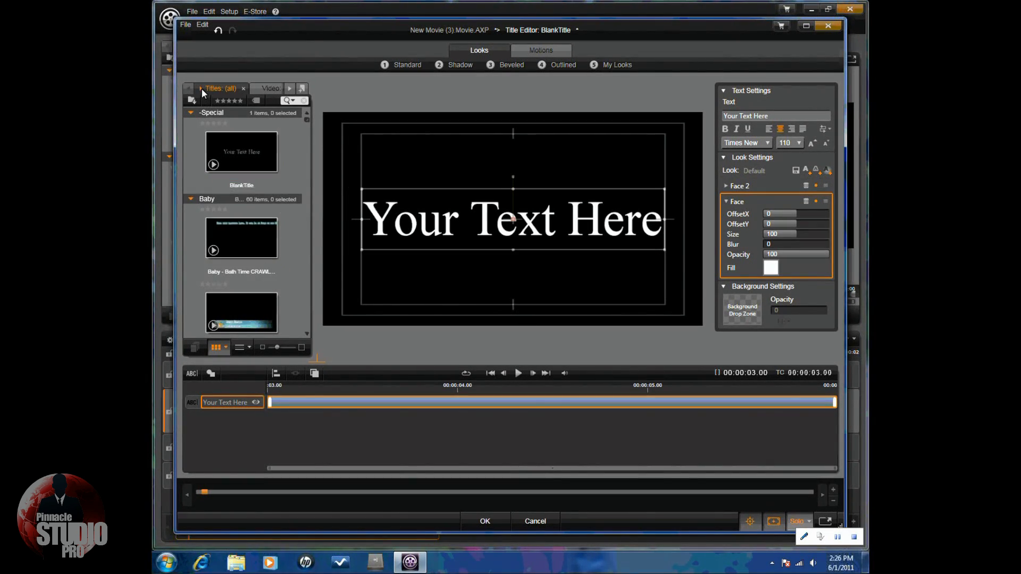
left_click(271, 88)
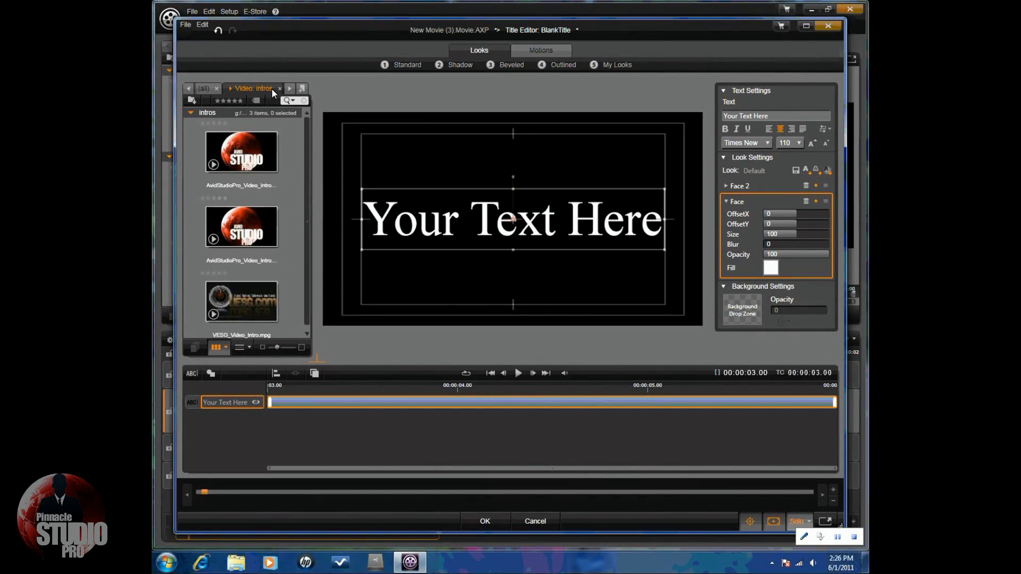
Step: Open Video Clips > Stock Footage and drag CR_TimeSquare.mov onto the Face fill
left_click(231, 89)
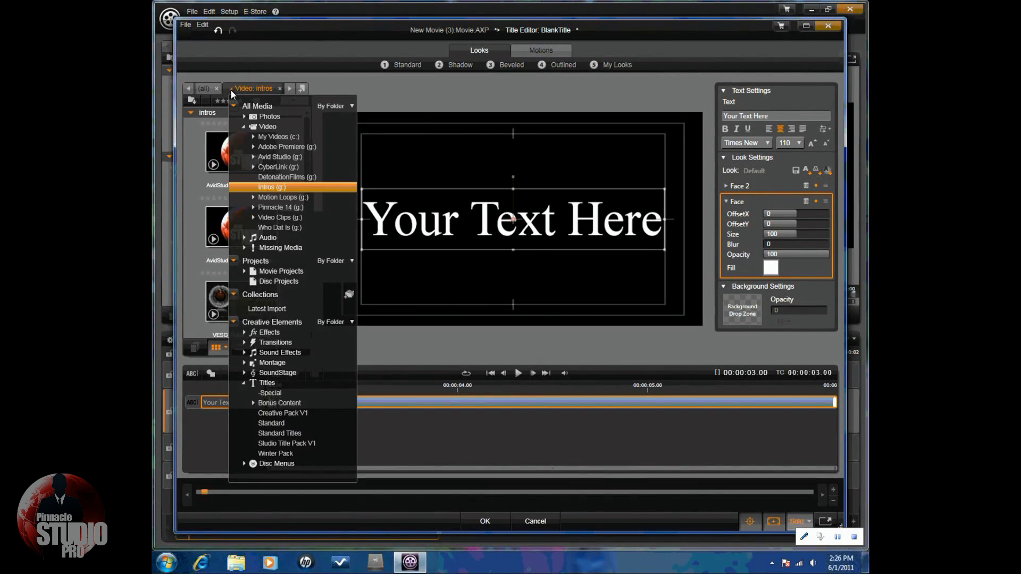
left_click(252, 218)
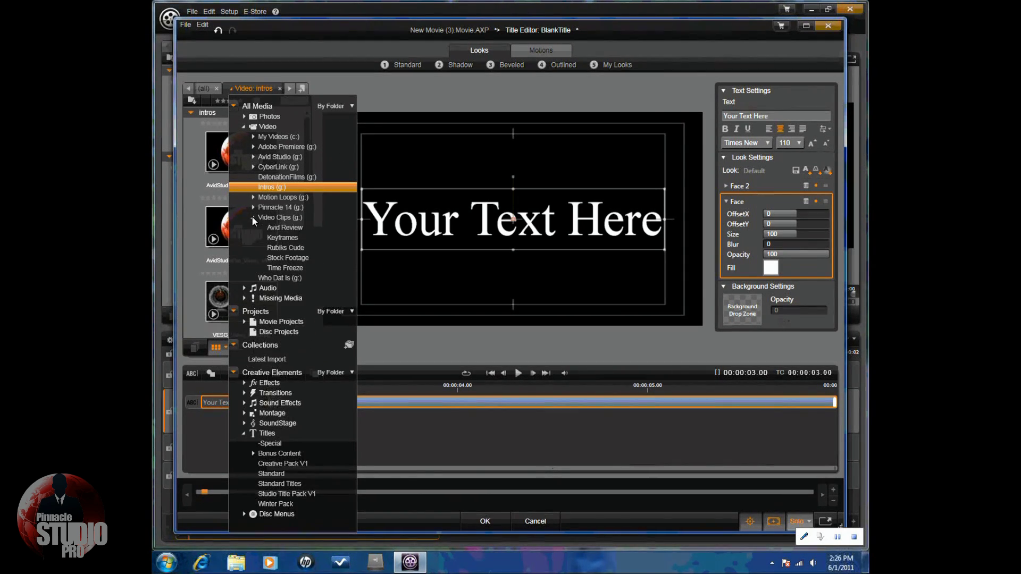
left_click(279, 259)
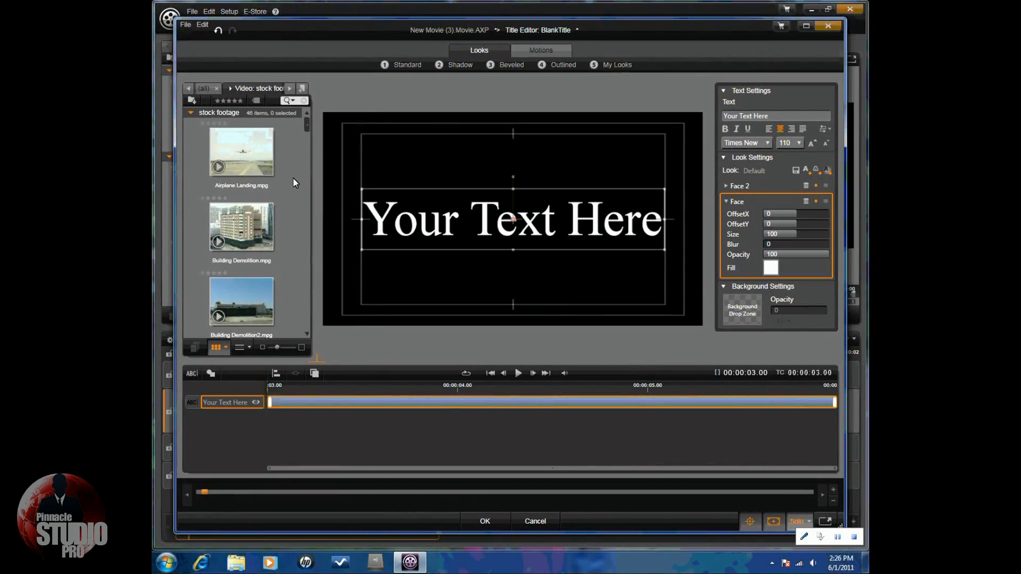
left_click_drag(306, 122, 307, 195)
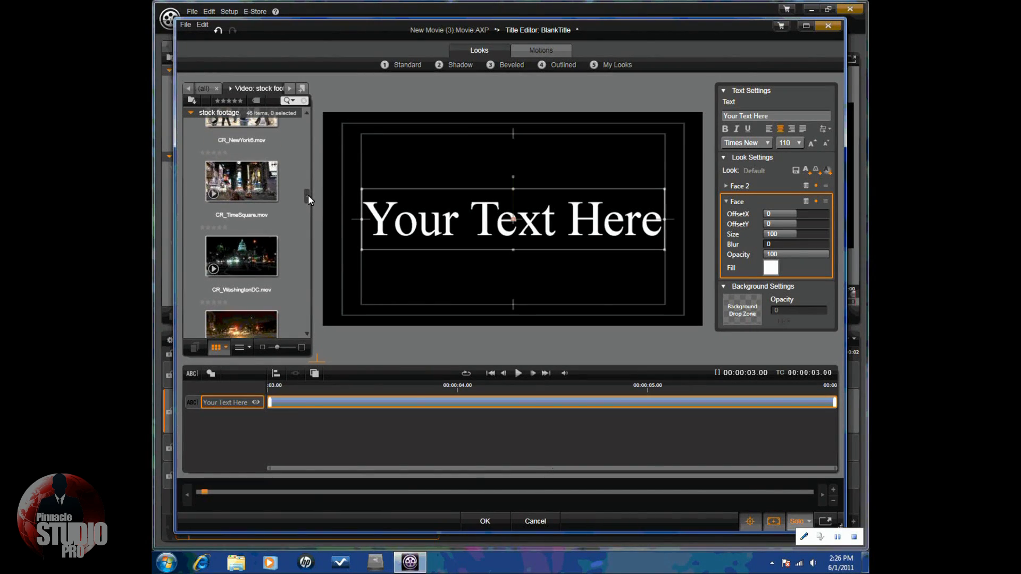
left_click_drag(242, 185, 767, 271)
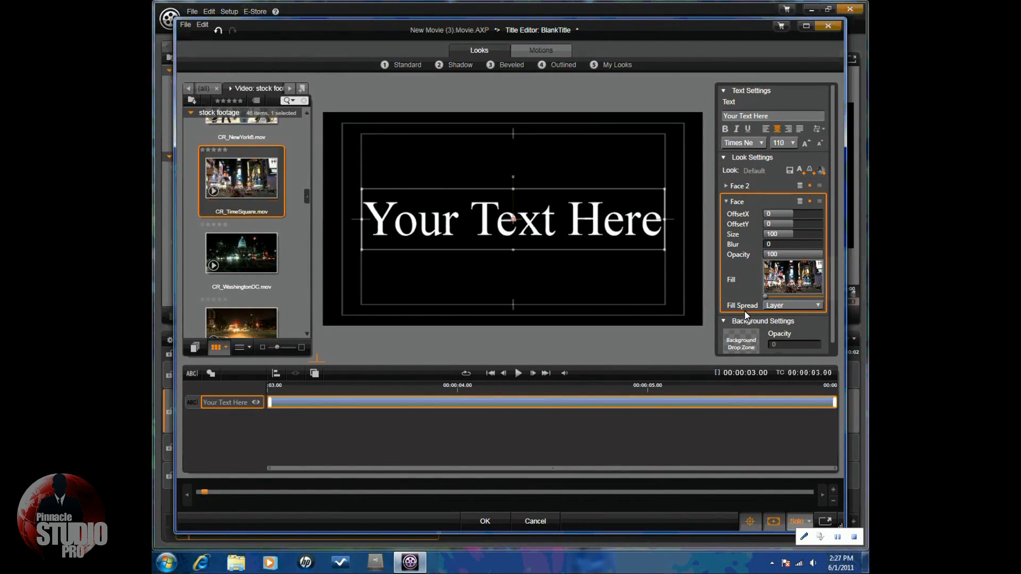
Step: Fill Face 2 with CR_TimeSquare.mov and play a preview of the video-filled title
left_click(725, 186)
left_click_drag(240, 180, 772, 250)
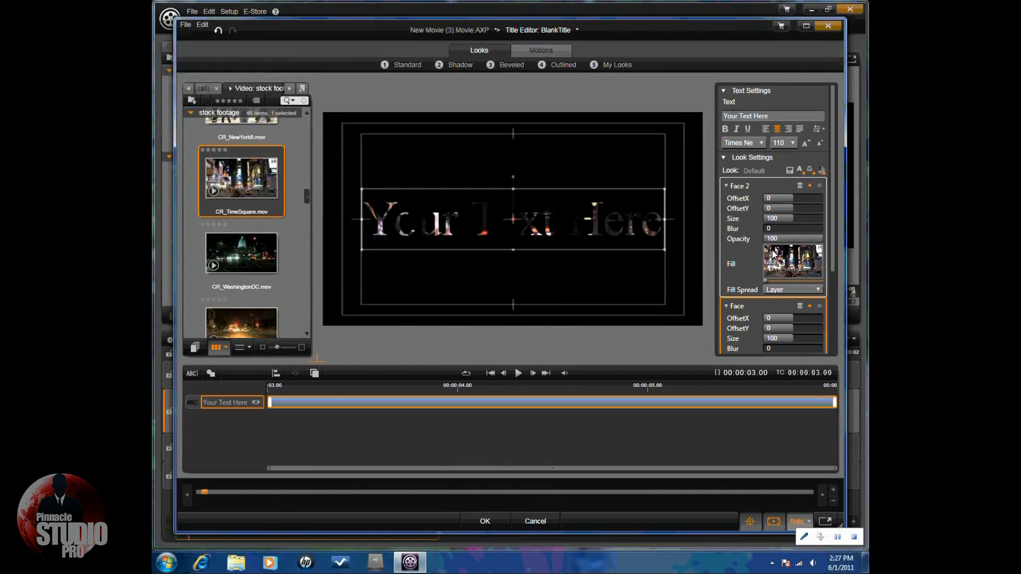
left_click(518, 372)
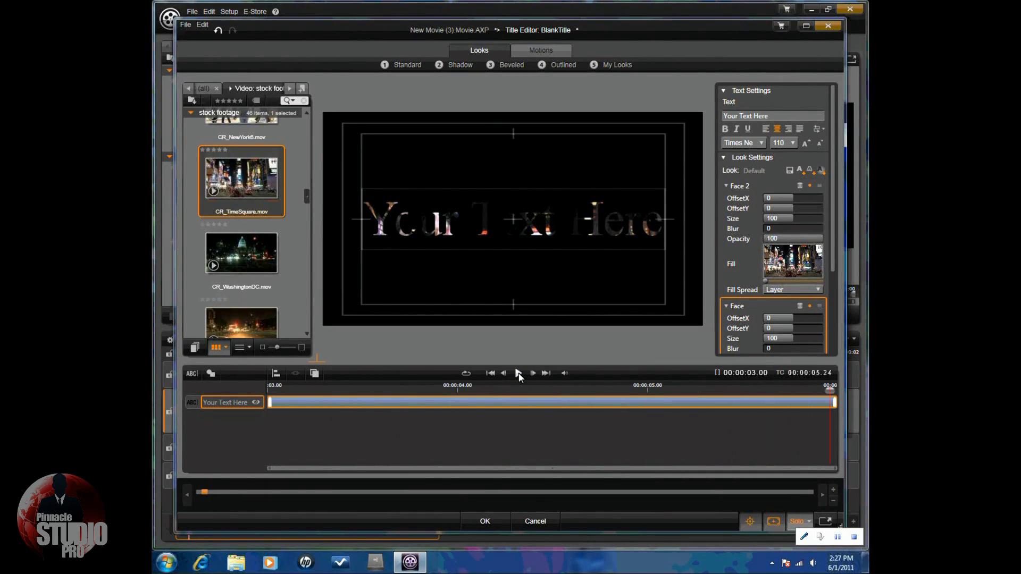
left_click(726, 306)
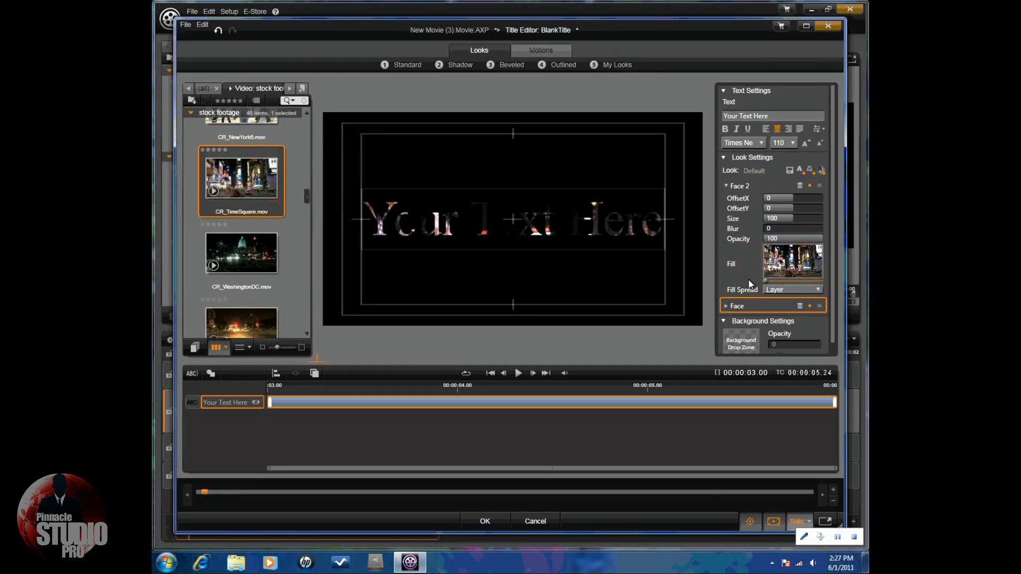
Step: Shift the Face layer up to OffsetY 9.4 and bring up its fill colour picker
left_click(725, 306)
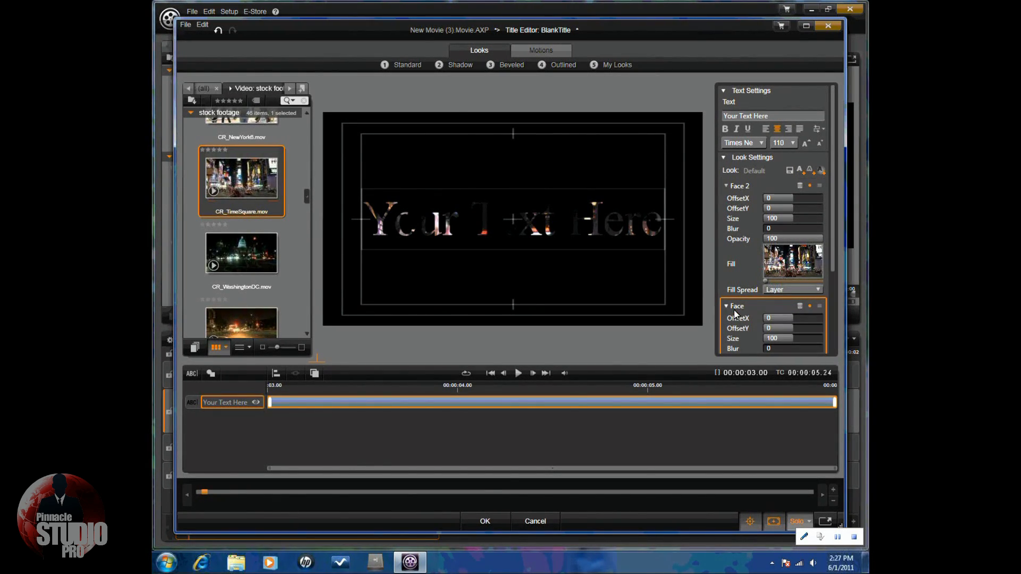
left_click_drag(836, 218, 836, 275)
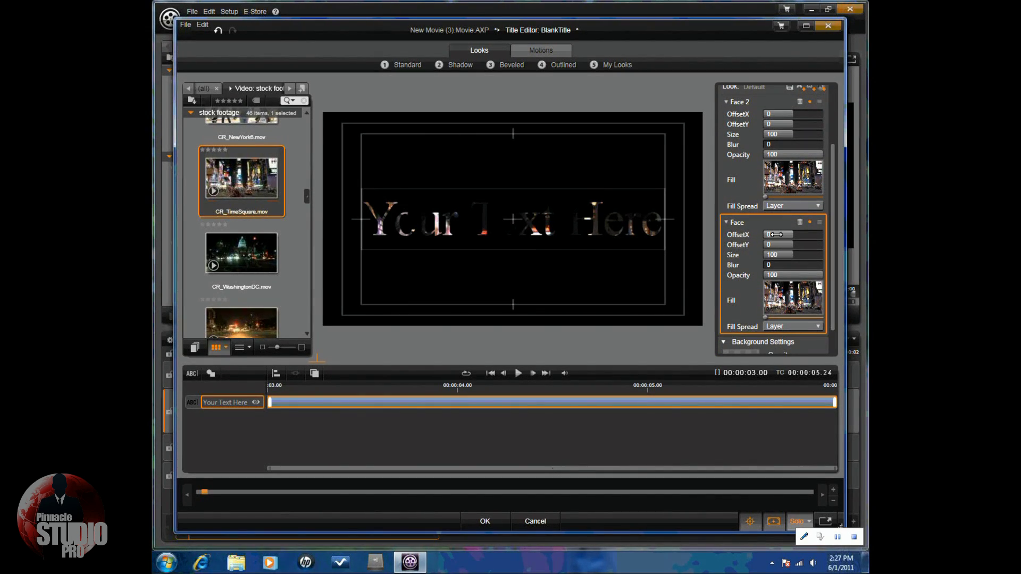
left_click_drag(773, 244, 780, 247)
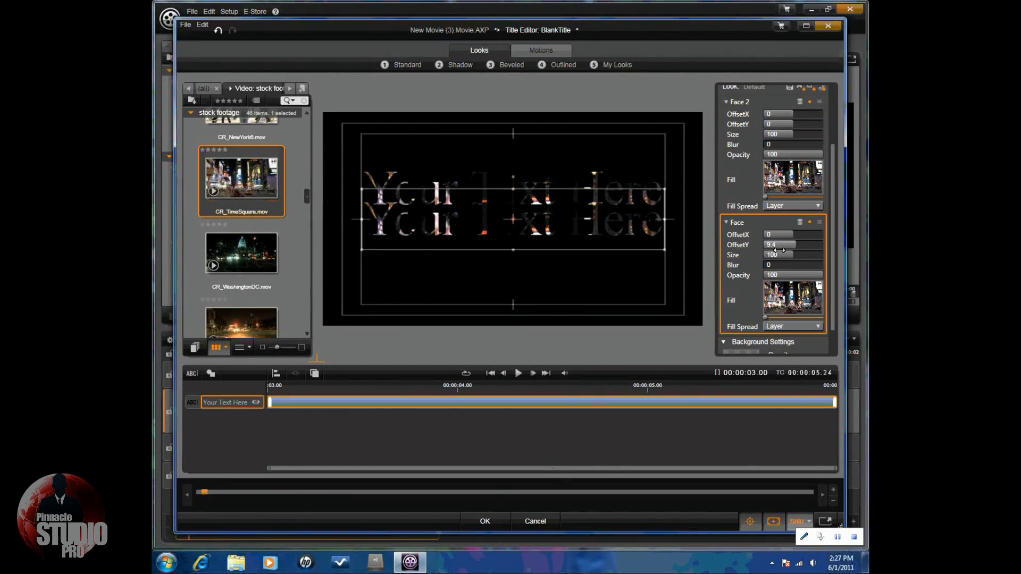
left_click(812, 303)
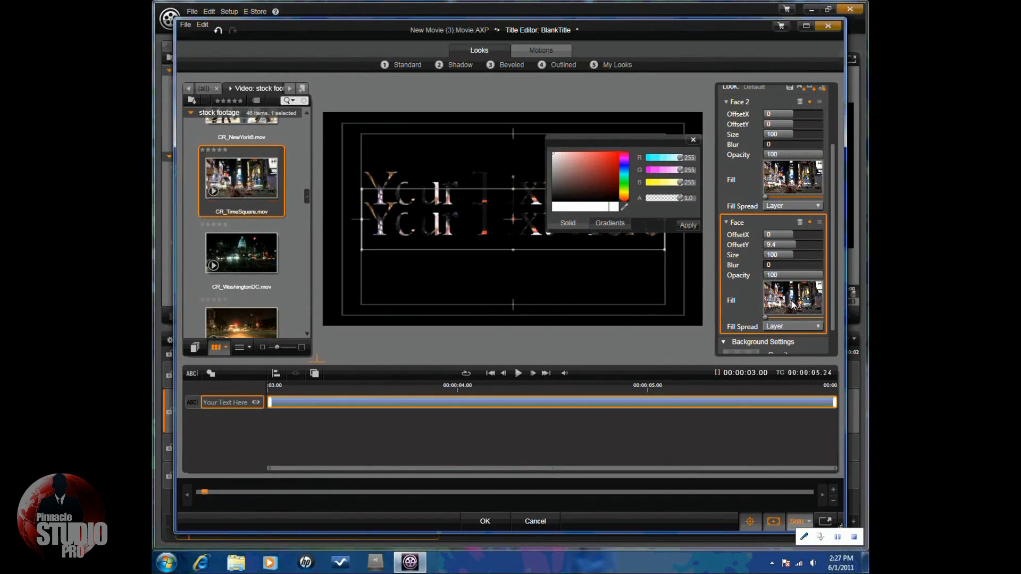
Step: Undo the Face offset and the video fill, restoring plain white text
left_click(219, 30)
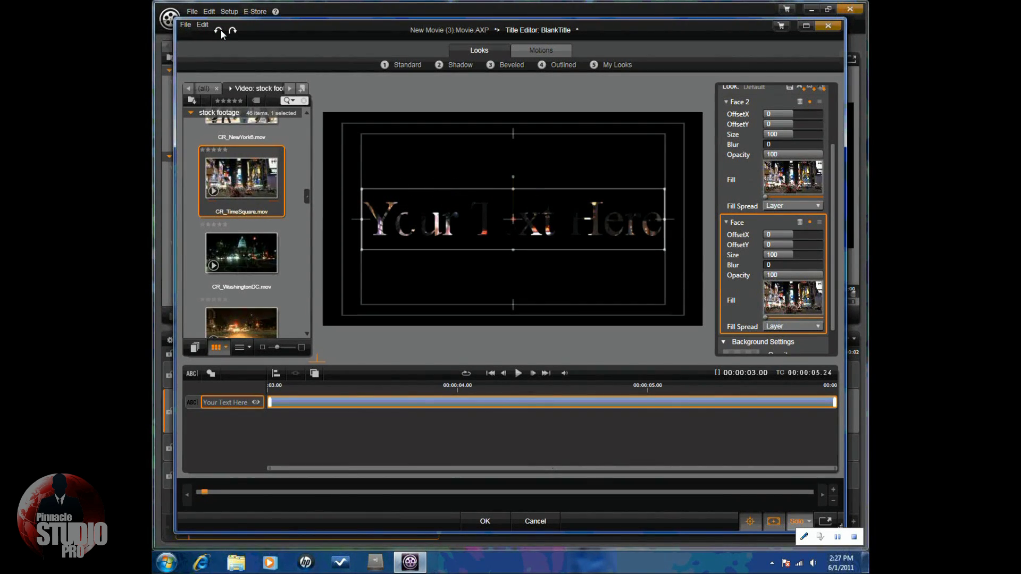
left_click(218, 30)
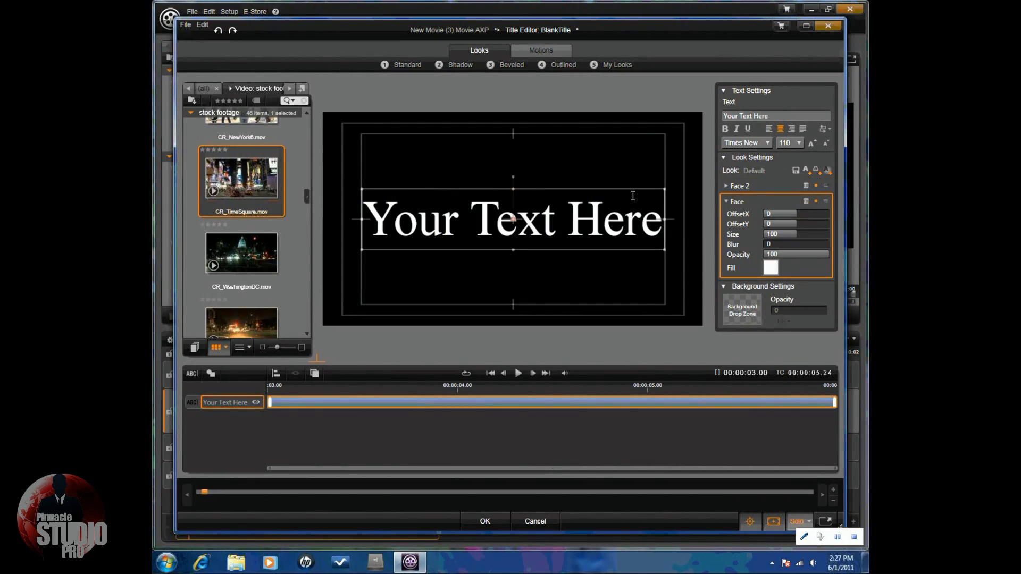
left_click(725, 186)
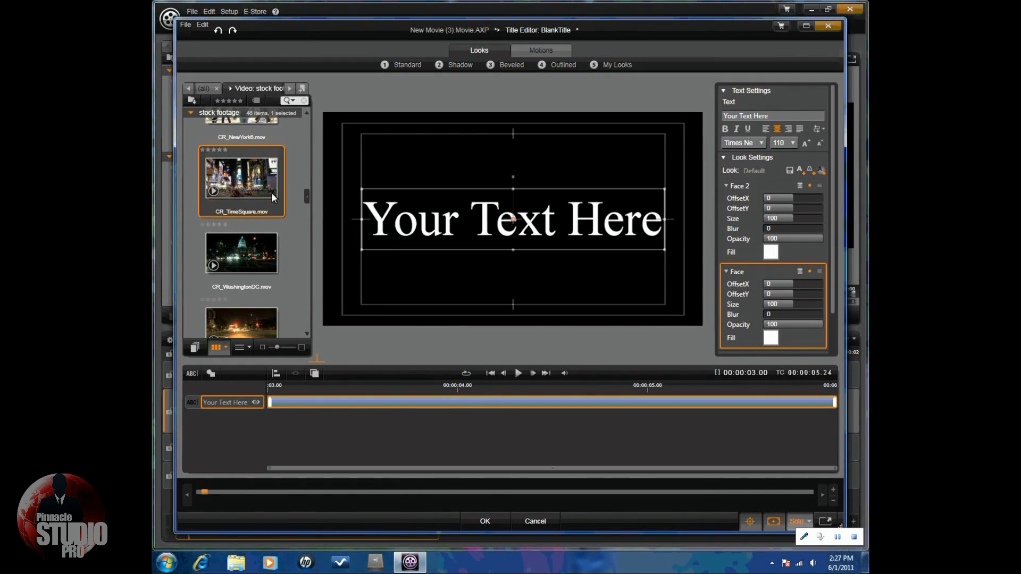
Step: Fill Face 2 with CR_TimeSquare.mov and set its OffsetY to 0
left_click_drag(245, 186, 763, 257)
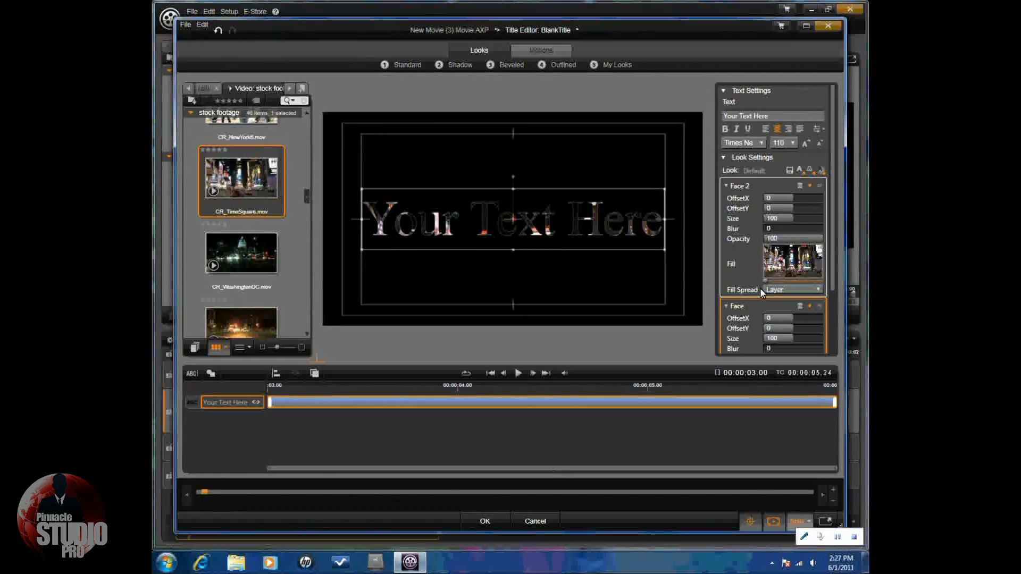
left_click_drag(776, 208, 784, 211)
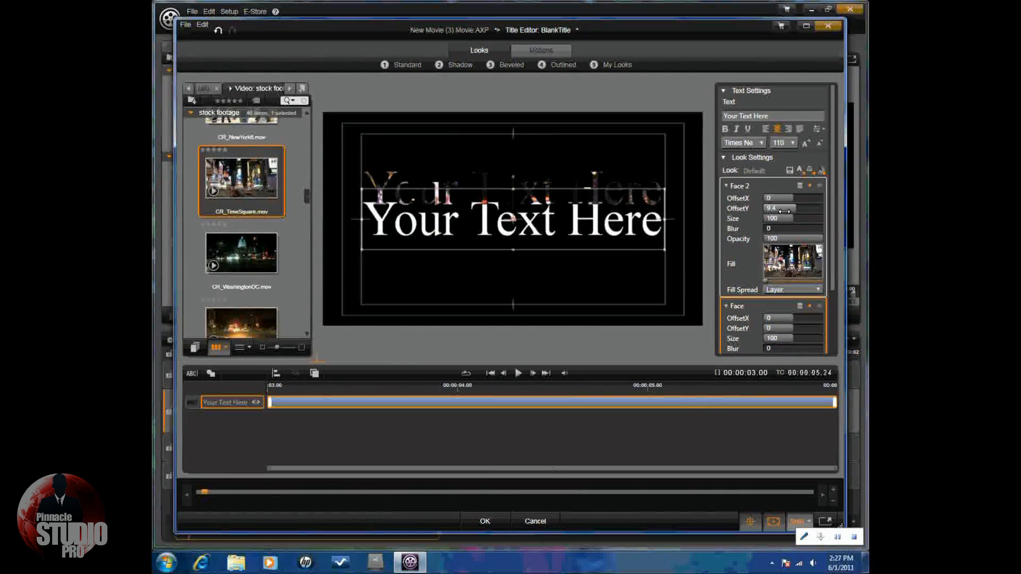
left_click(777, 208)
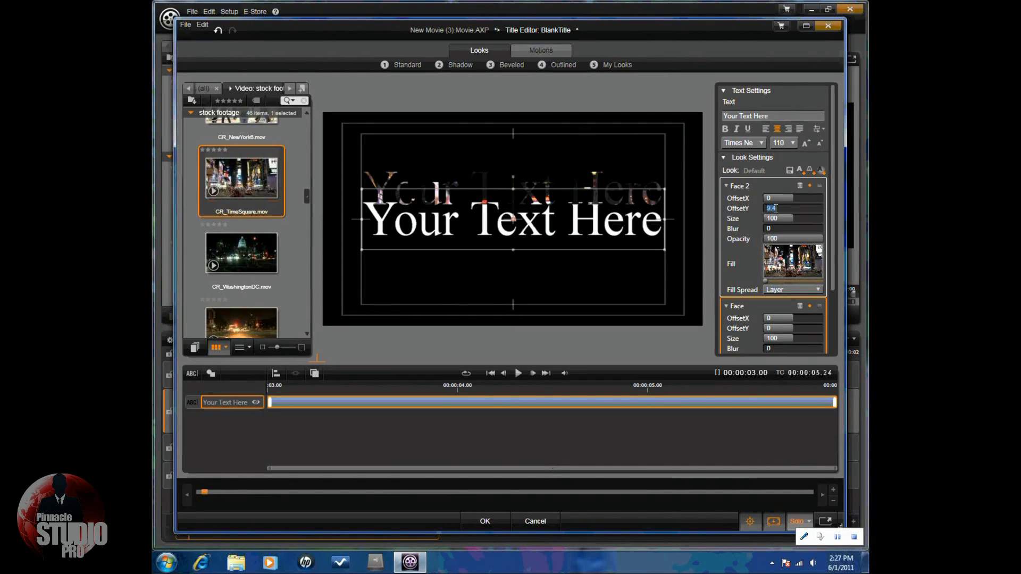
type("0")
key("Return")
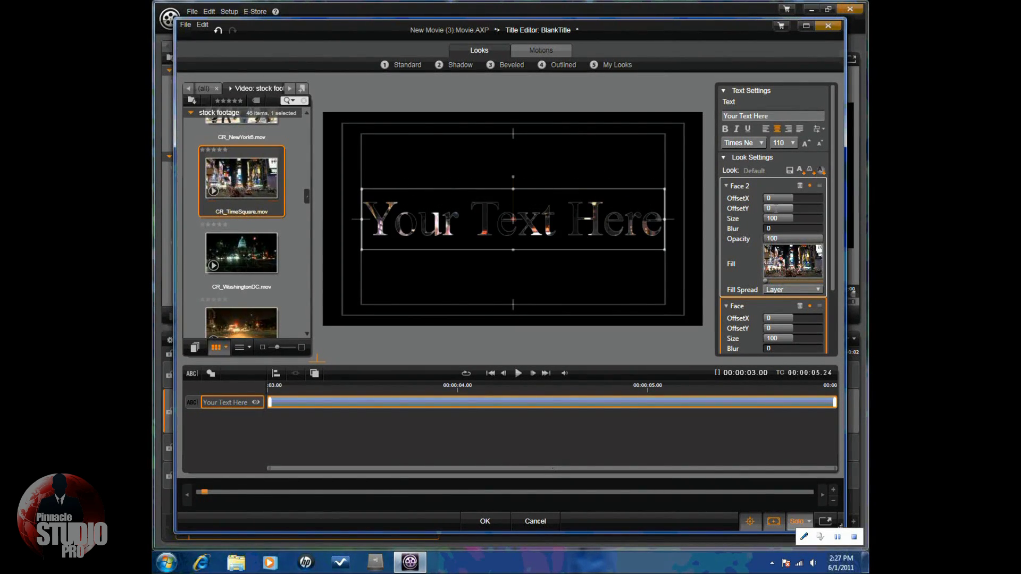
left_click(726, 306)
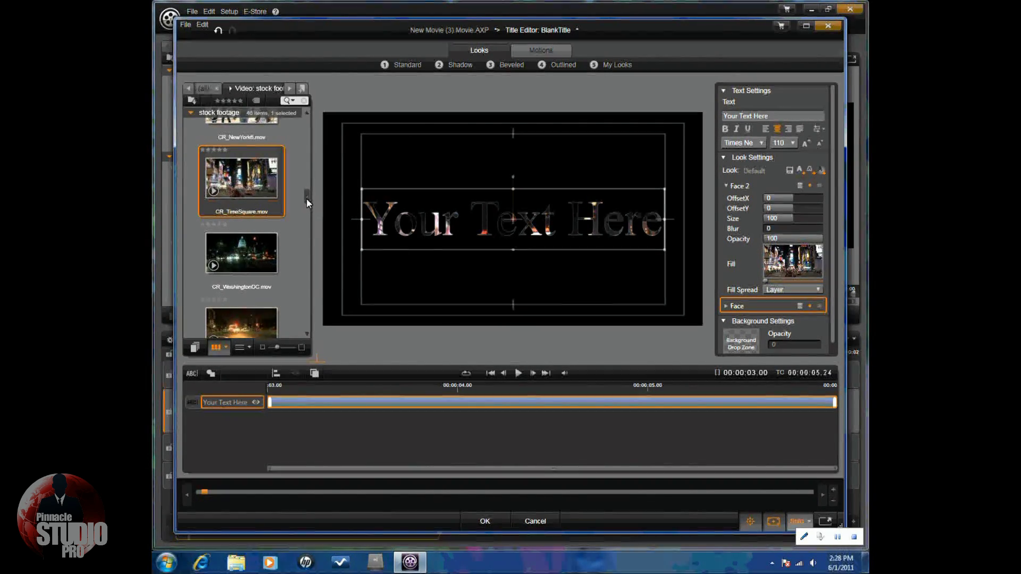
Step: Place the CR_WashingtonDC.mov clip in the Background Drop Zone as the title background
scroll(307, 197, "down", 1)
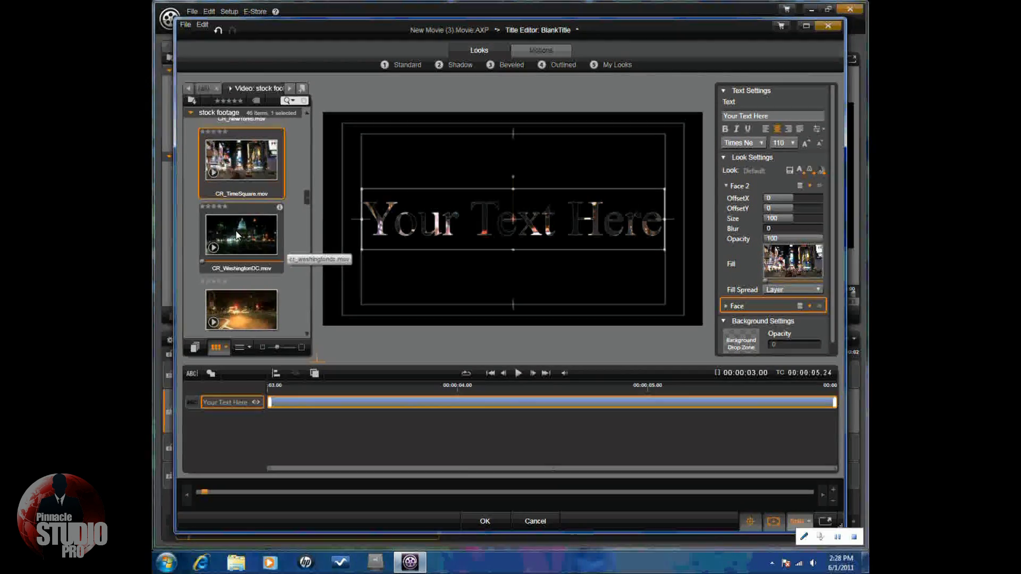
scroll(818, 303, "down", 1)
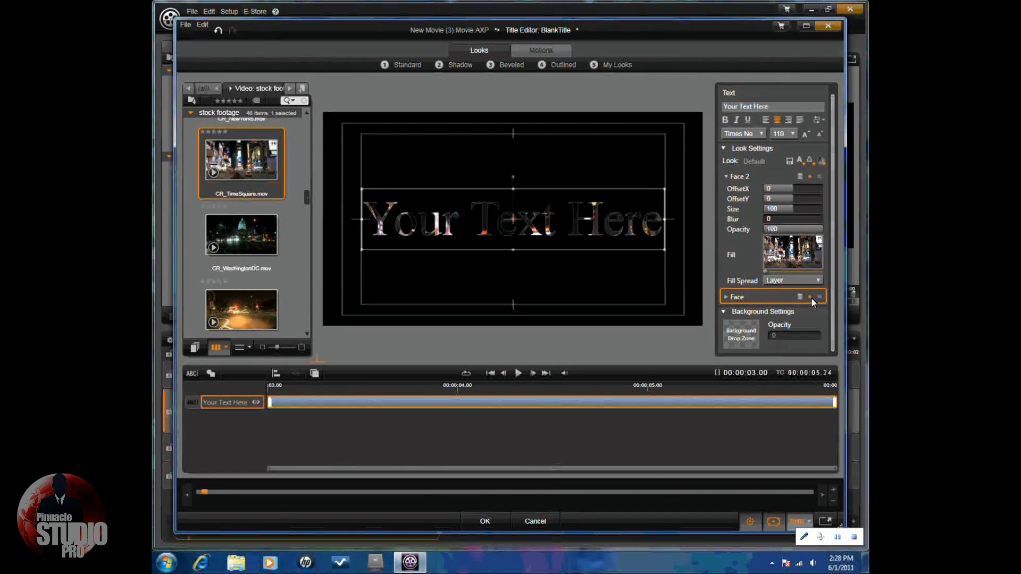
left_click_drag(235, 234, 734, 334)
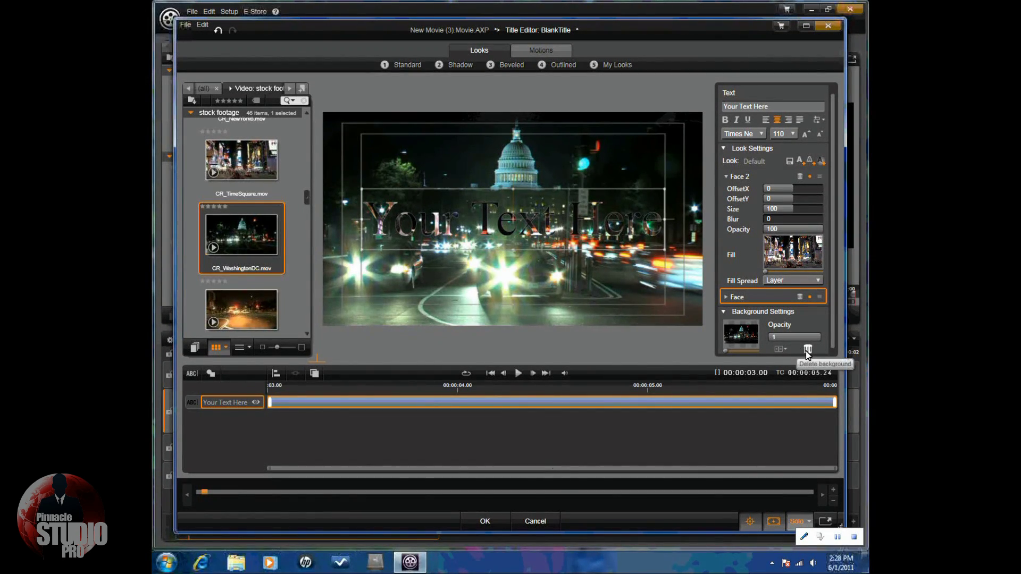
Step: Undo the Washington DC background, the Face 2 offset and its video fill
left_click(218, 31)
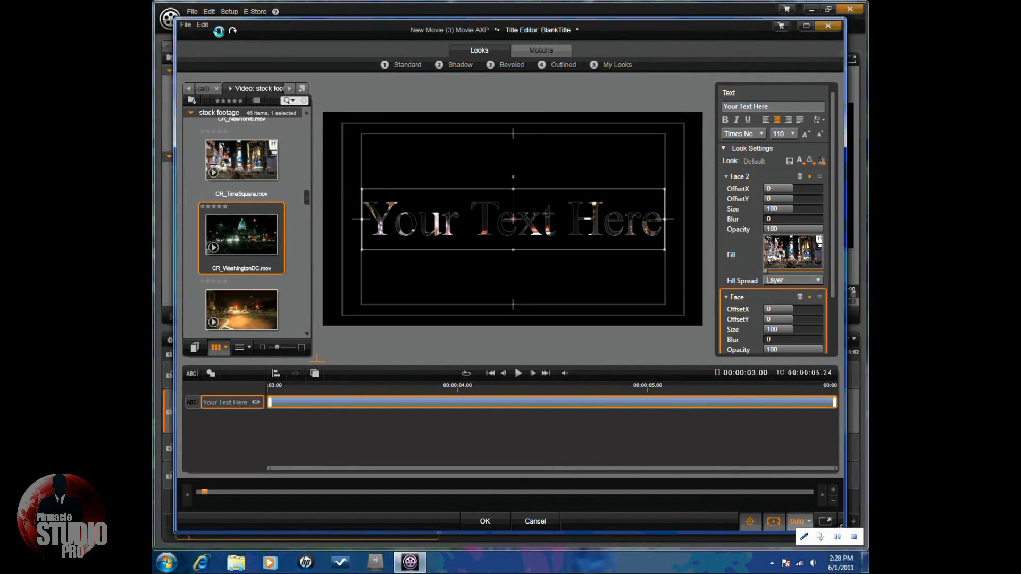
left_click(780, 258)
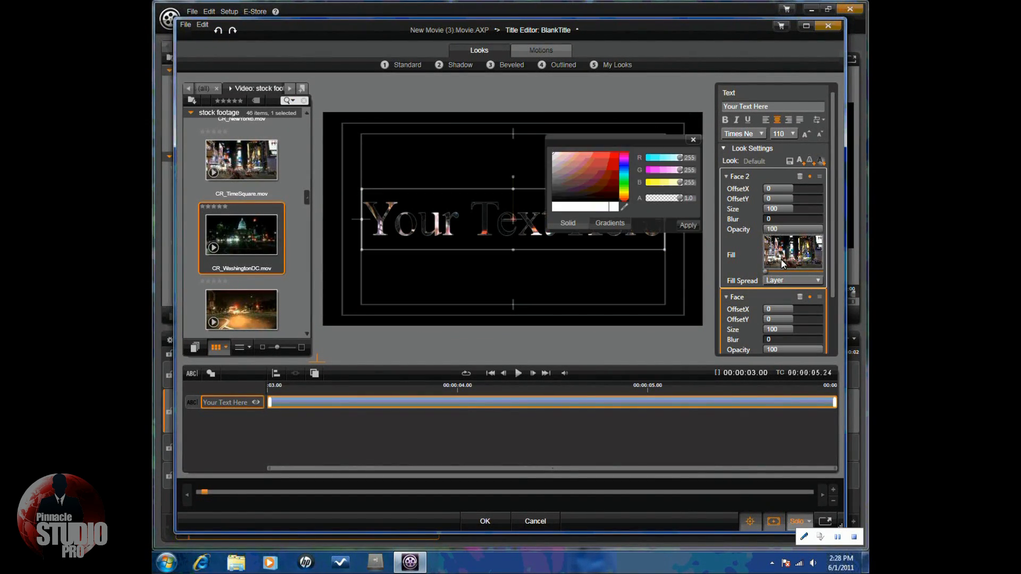
left_click(692, 140)
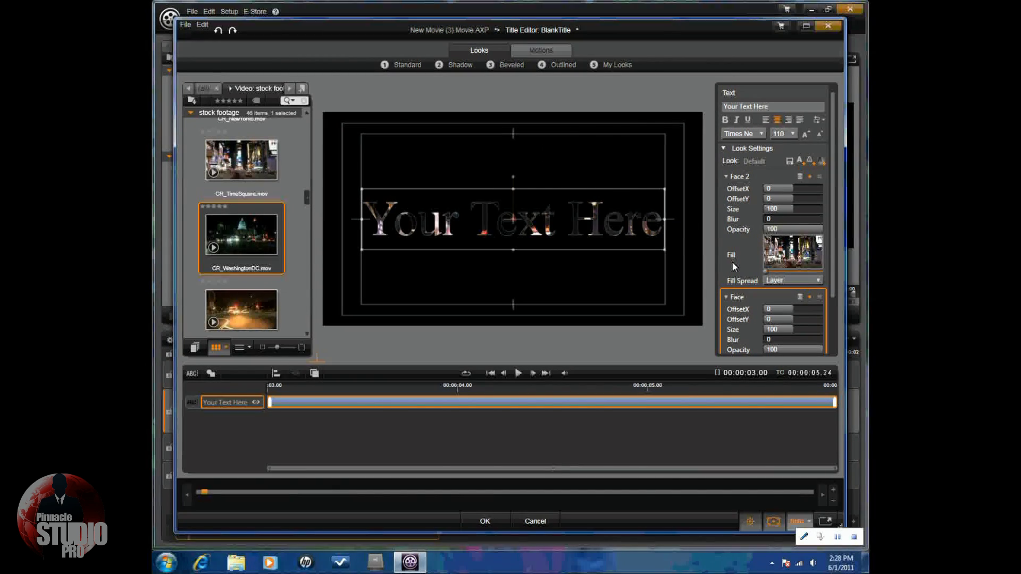
left_click(217, 31)
left_click(218, 30)
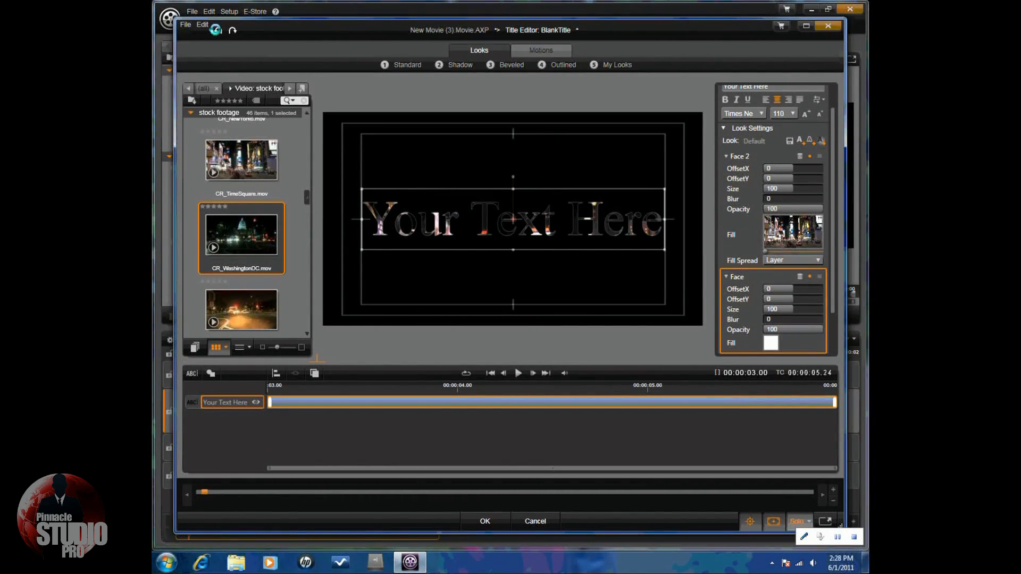
left_click(217, 30)
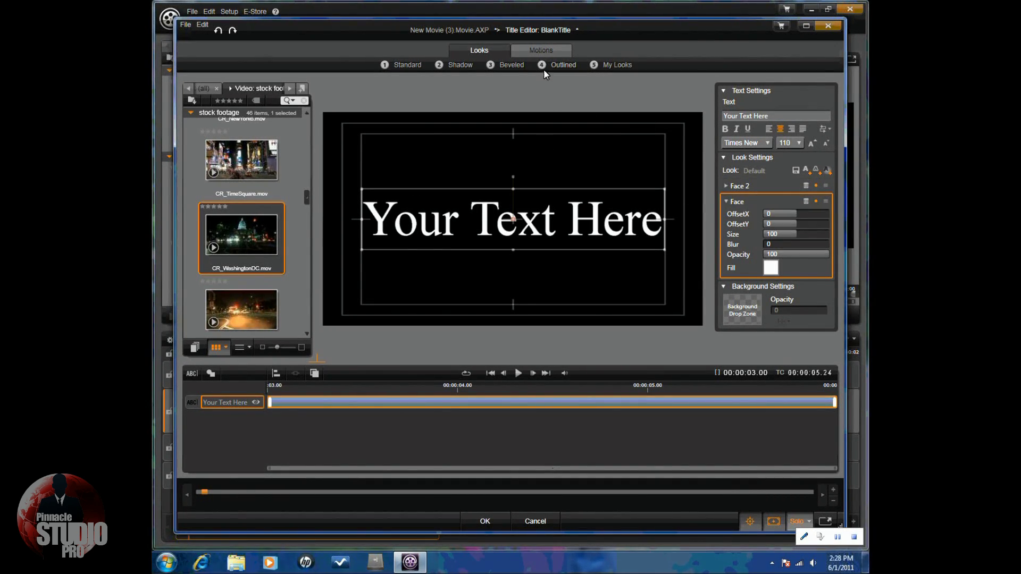
Step: Apply the 09 - Words From Infinity preset as the title's Enter motion
left_click(541, 51)
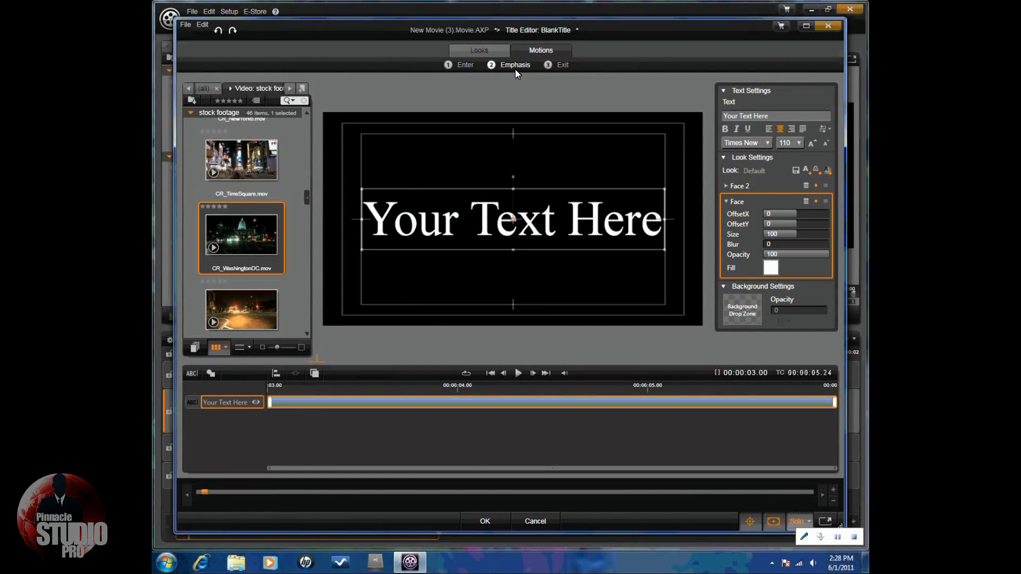
left_click(462, 66)
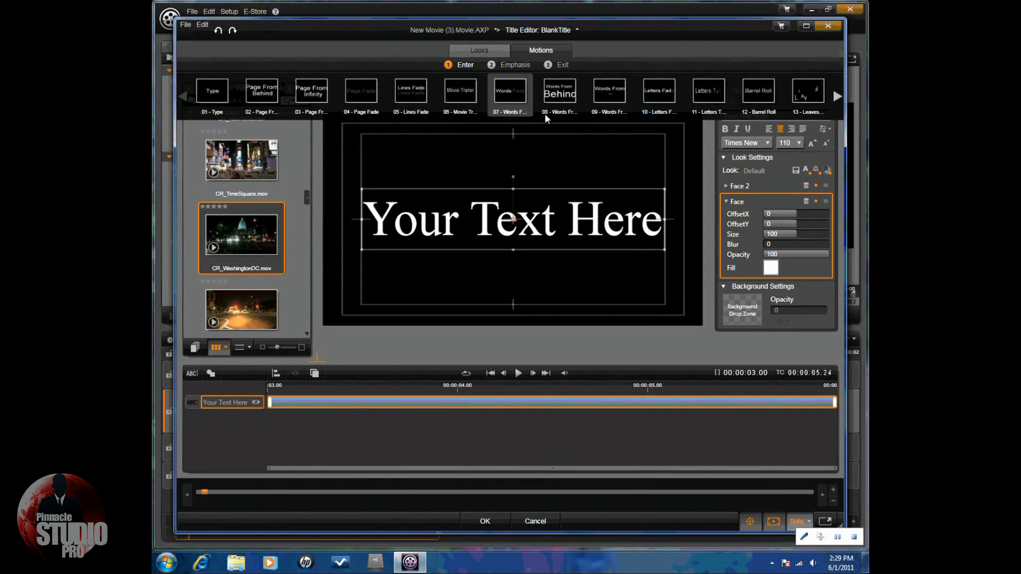
left_click(620, 95)
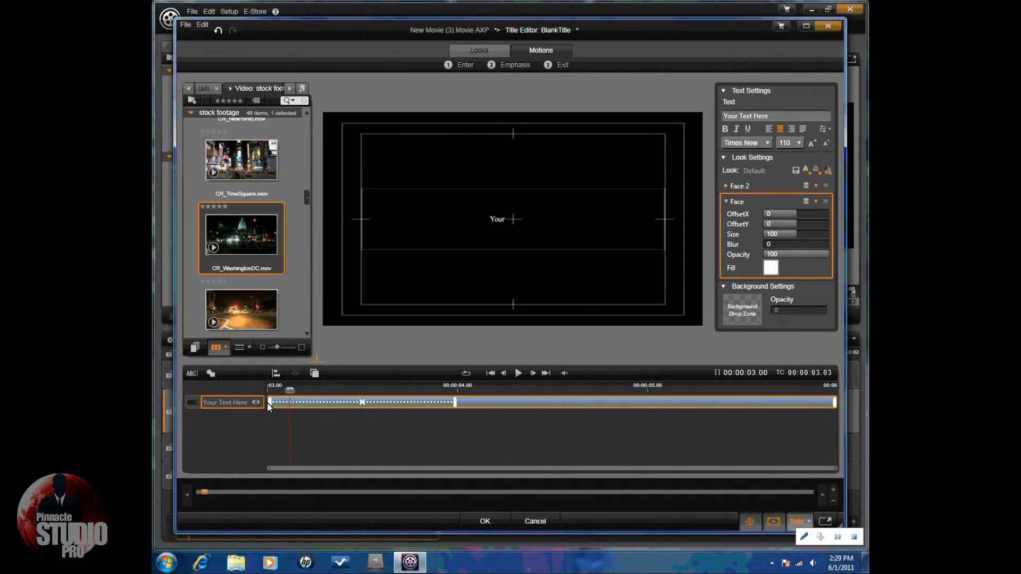
Step: Trim the title clip's start, shorten the Enter motion, and preview it from the beginning
left_click_drag(270, 403, 291, 411)
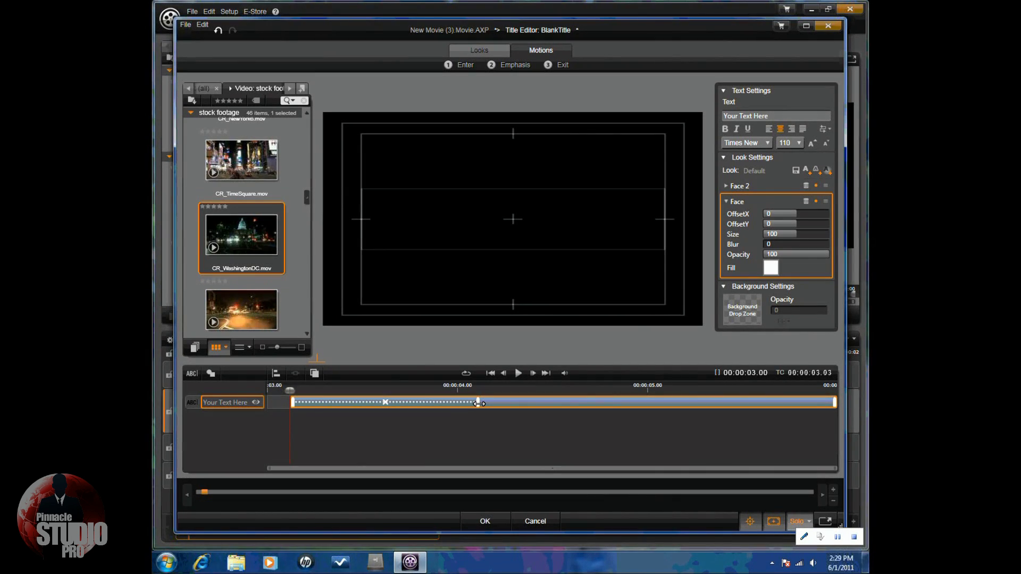
mouse_move(479, 403)
left_mouse_down()
mouse_move(524, 406)
mouse_move(431, 414)
left_mouse_up()
left_click(519, 375)
left_click(519, 375)
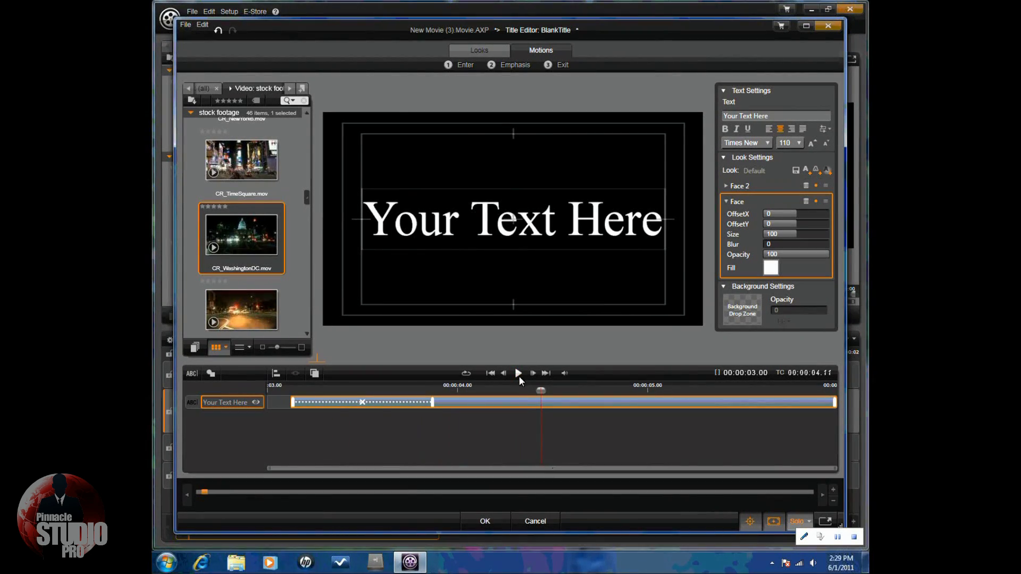
left_click_drag(542, 390, 268, 391)
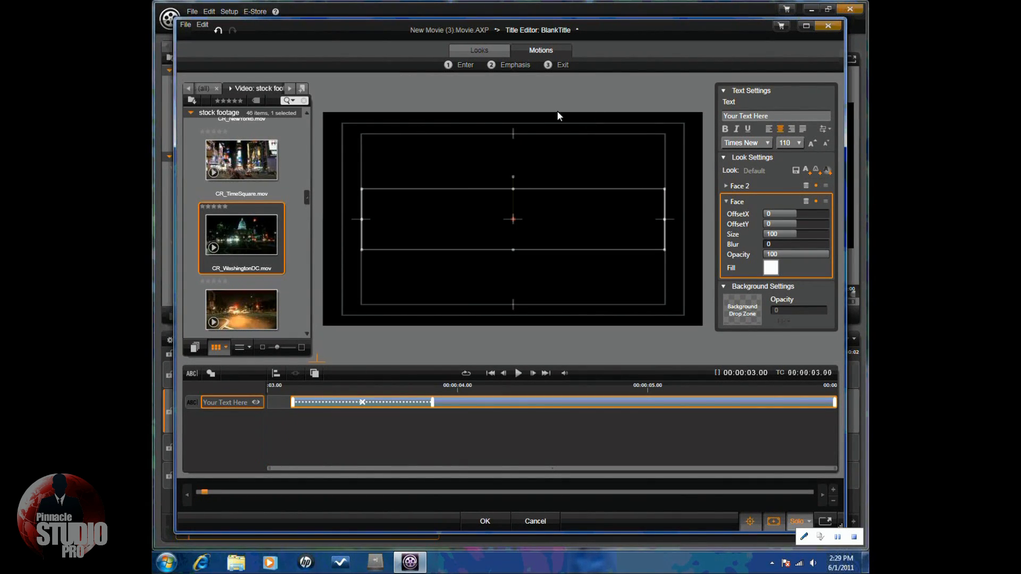
Step: Add 09 - Words To Infinity as the Exit motion and preview the title from the start
left_click(563, 67)
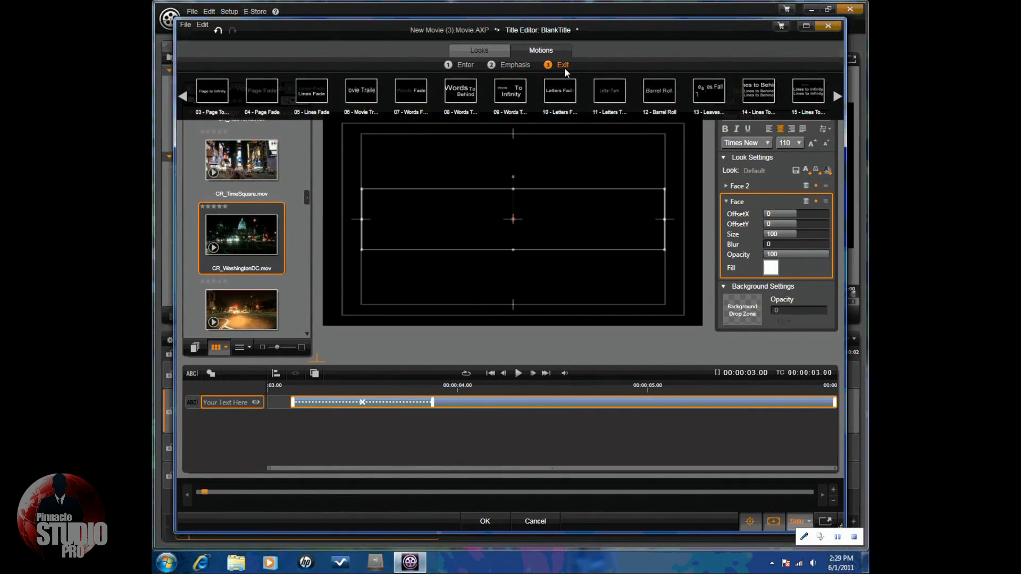
left_click(512, 94)
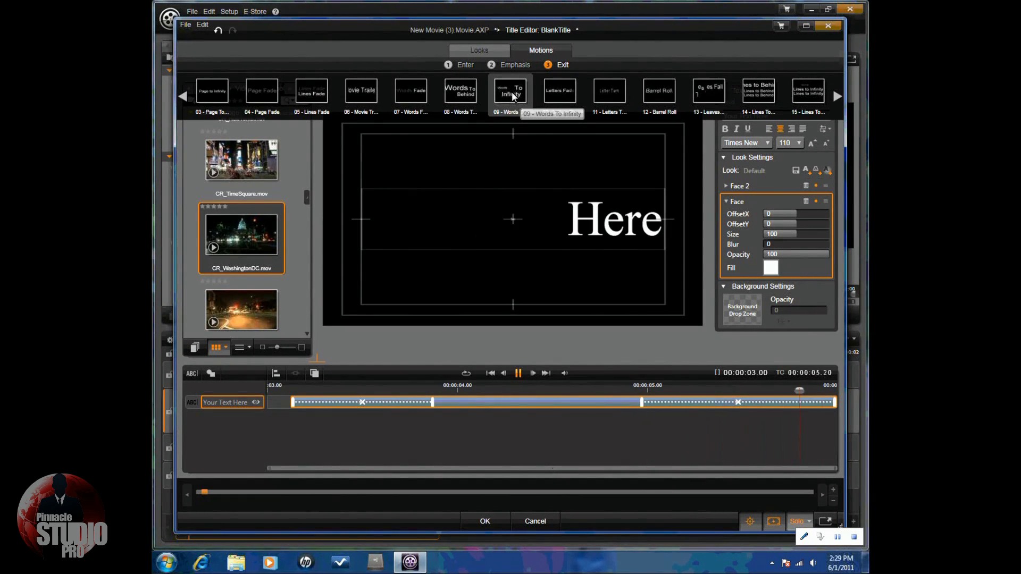
left_click(510, 91)
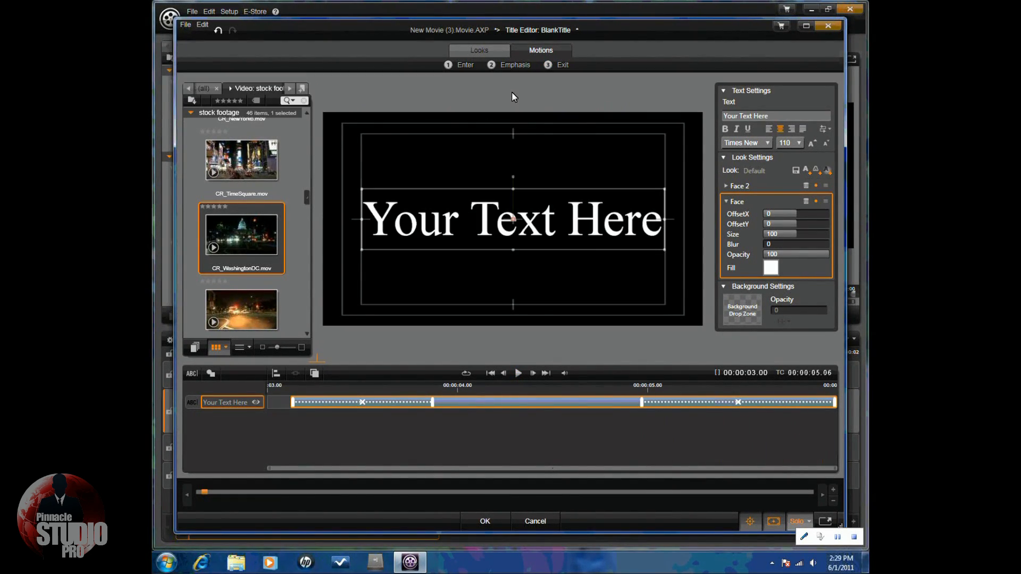
left_click(490, 373)
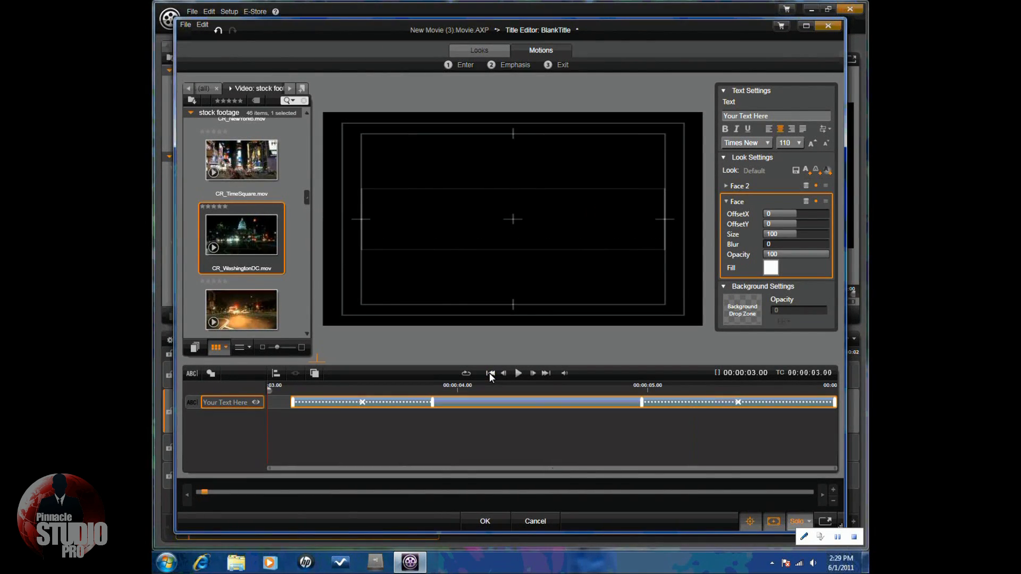
left_click(519, 374)
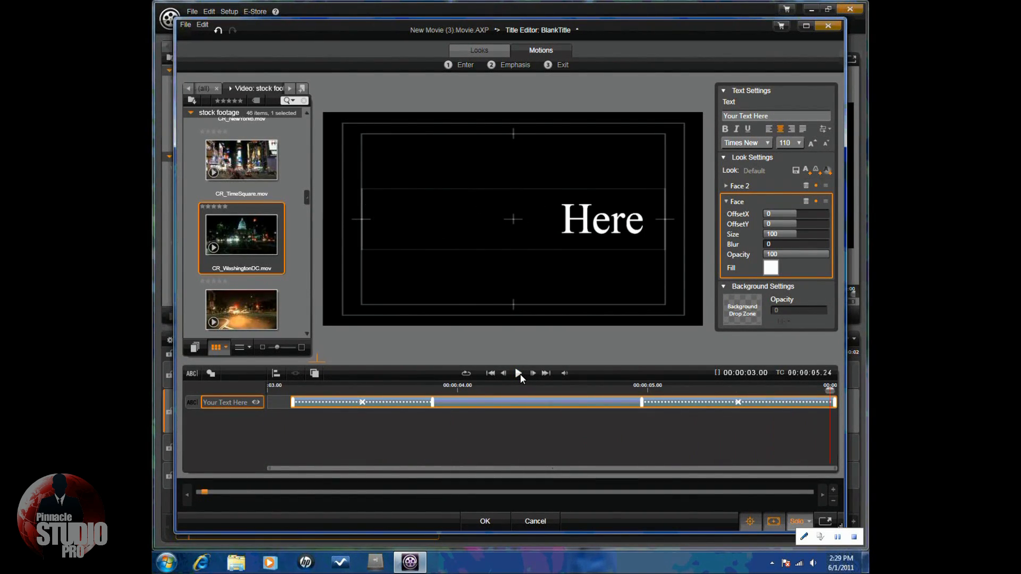
left_click(536, 139)
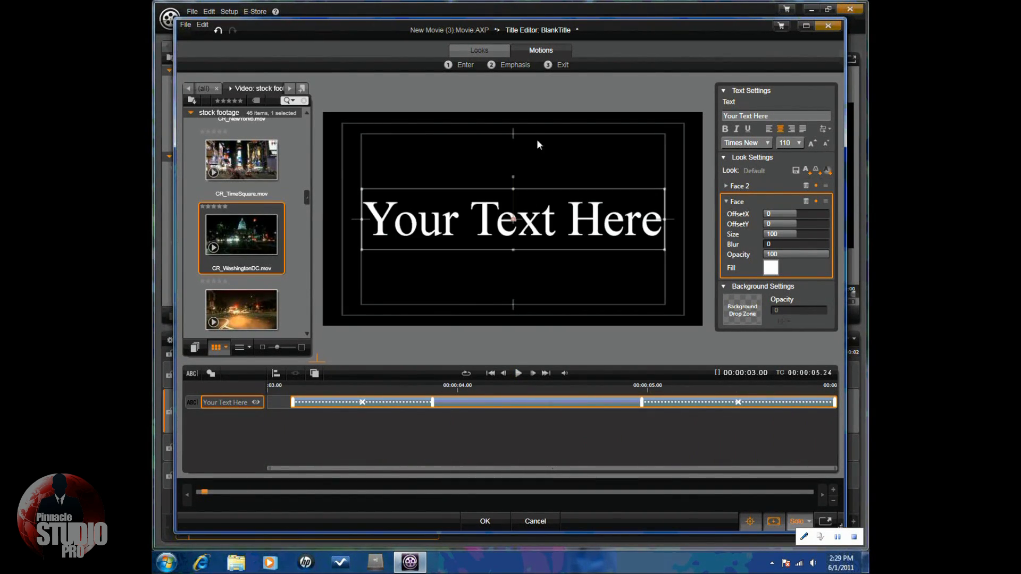
Step: Add the 05 - Line Pulse emphasis, restore the clip's start, lengthen Enter slightly, and preview
left_click(513, 64)
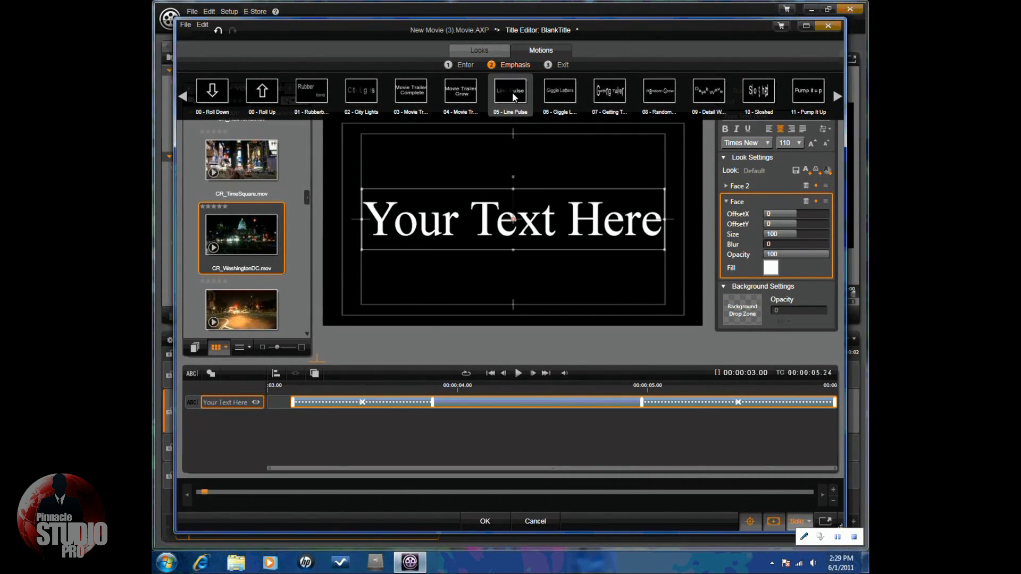
left_click(511, 93)
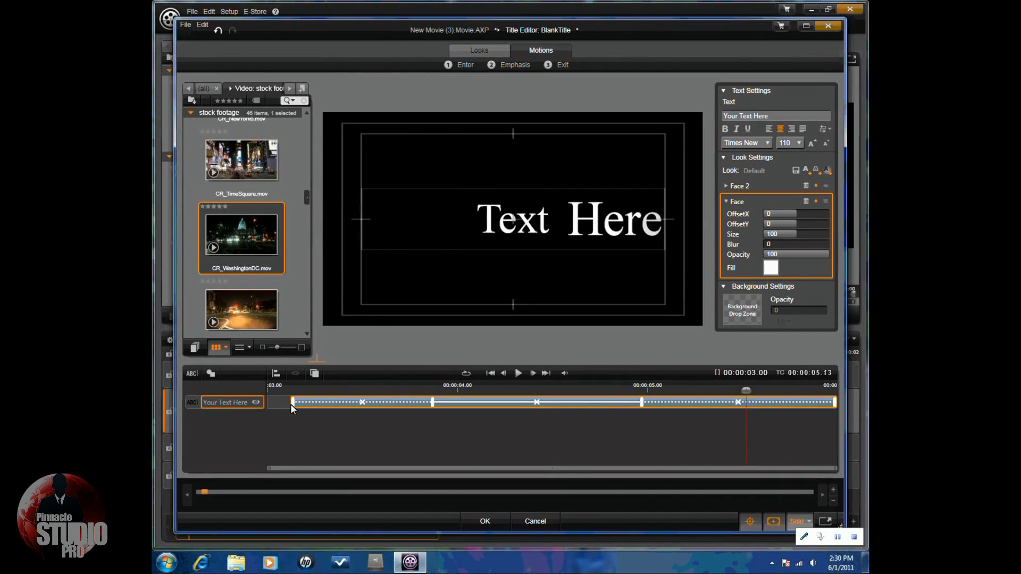
left_click_drag(292, 402, 268, 402)
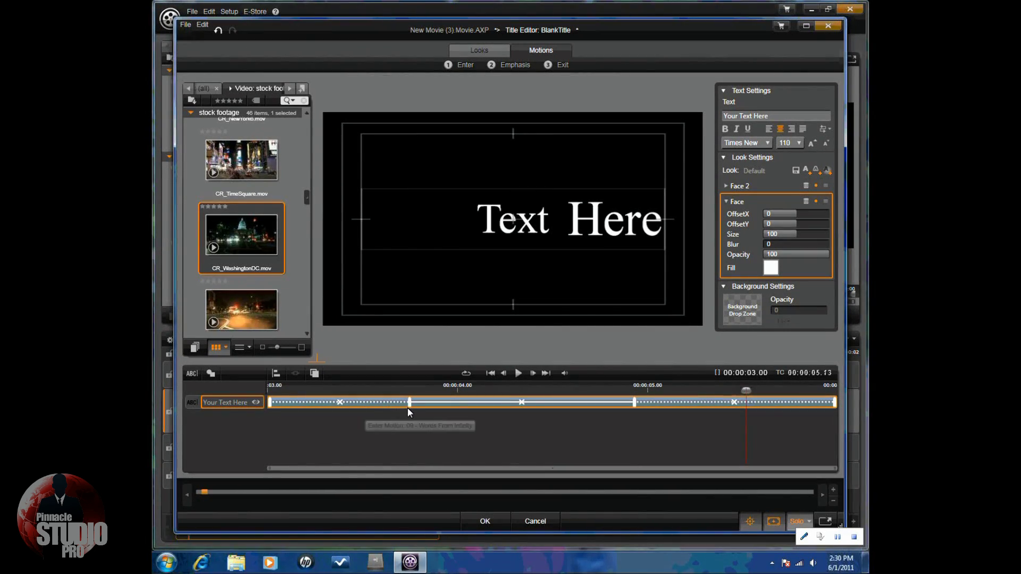
left_click_drag(410, 402, 423, 403)
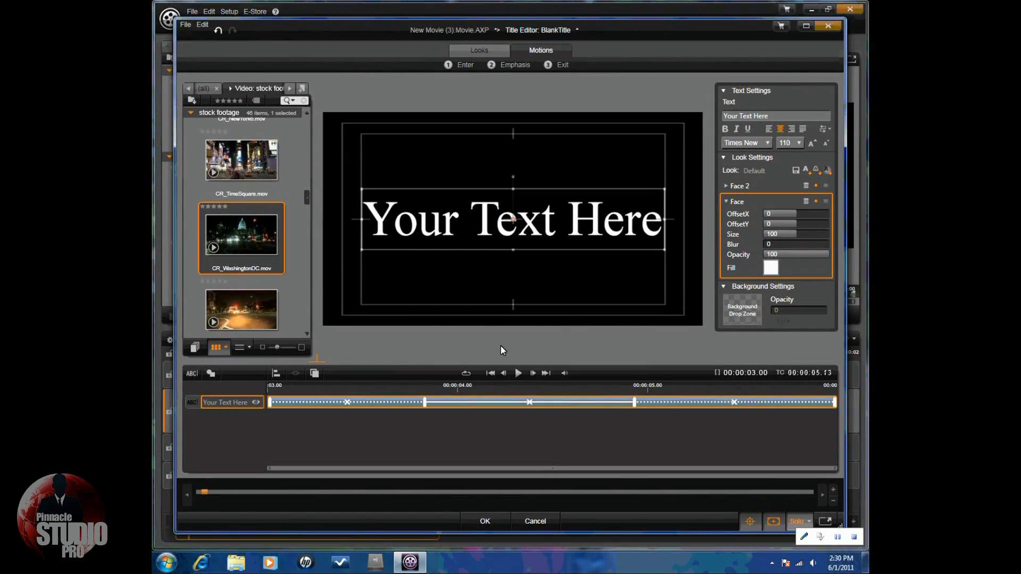
left_click(489, 373)
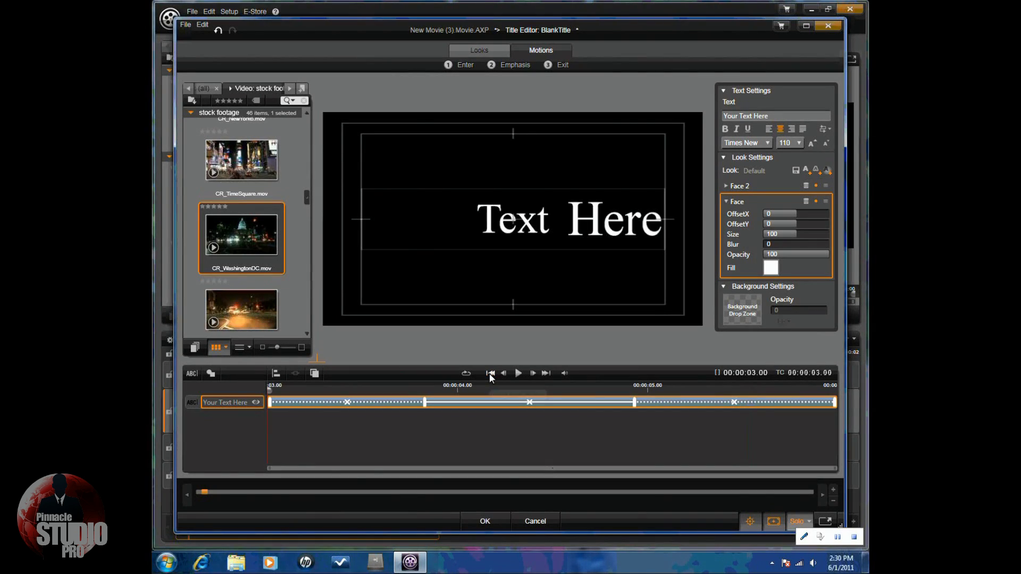
left_click(517, 373)
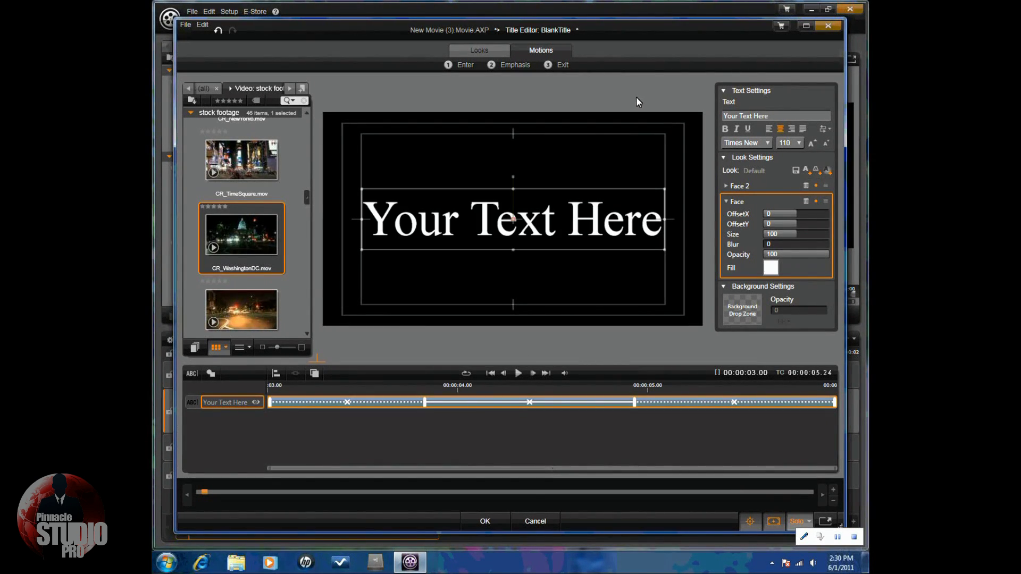
Step: Delete the Enter and Exit motions, then browse through the Enter motion presets
left_click(346, 402)
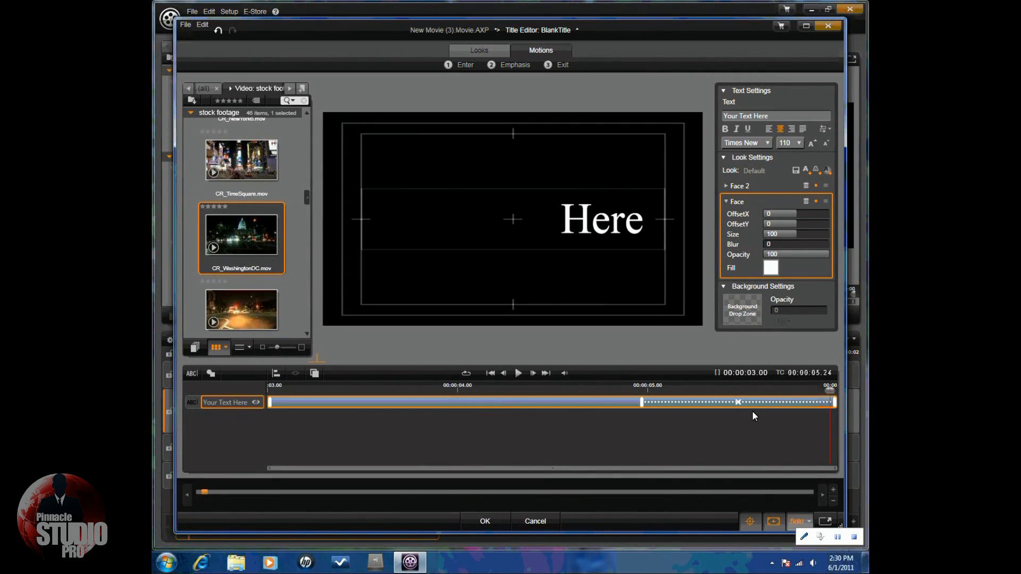
left_click(738, 402)
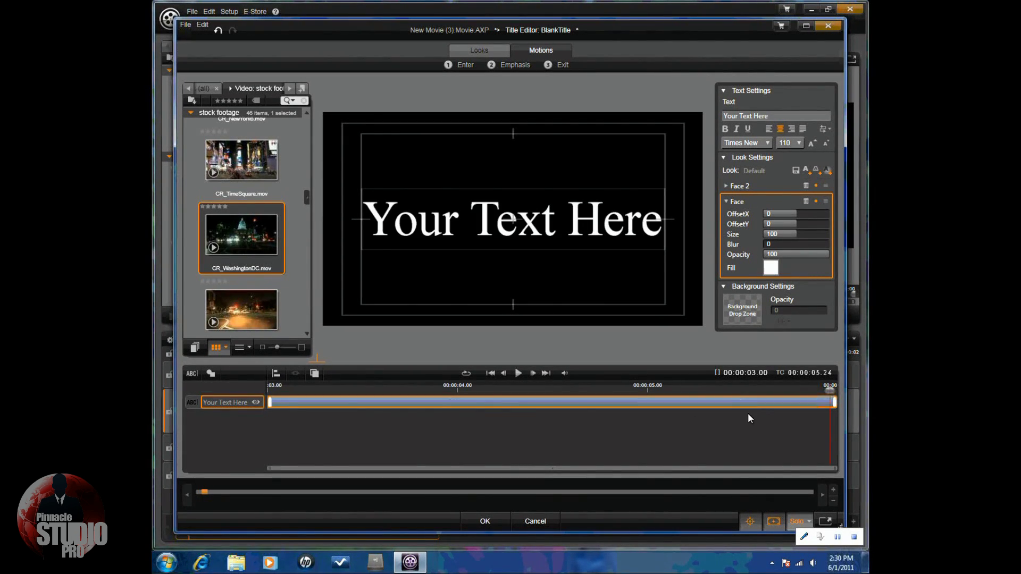
left_click(464, 65)
left_click(411, 90)
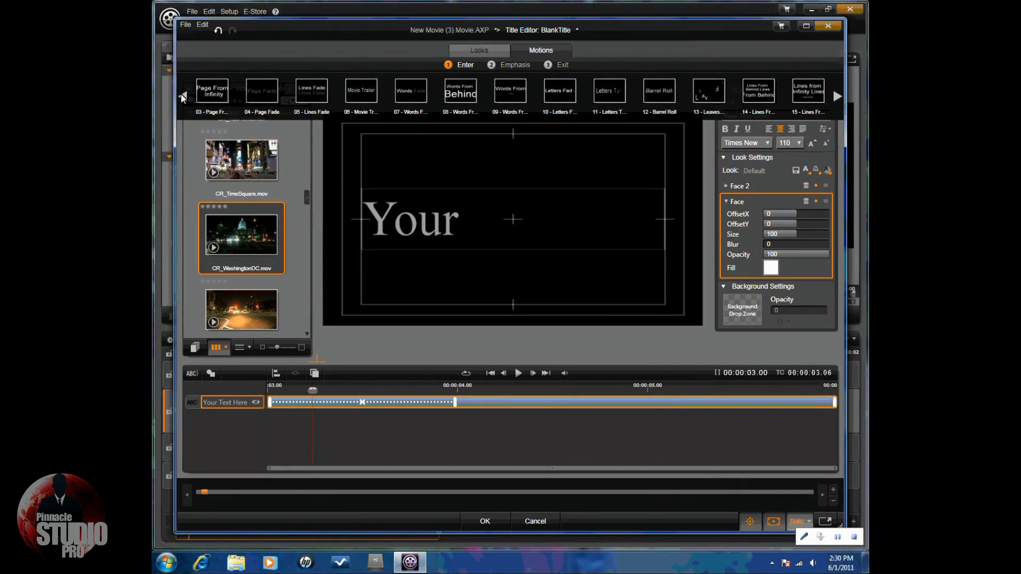
left_click(182, 97)
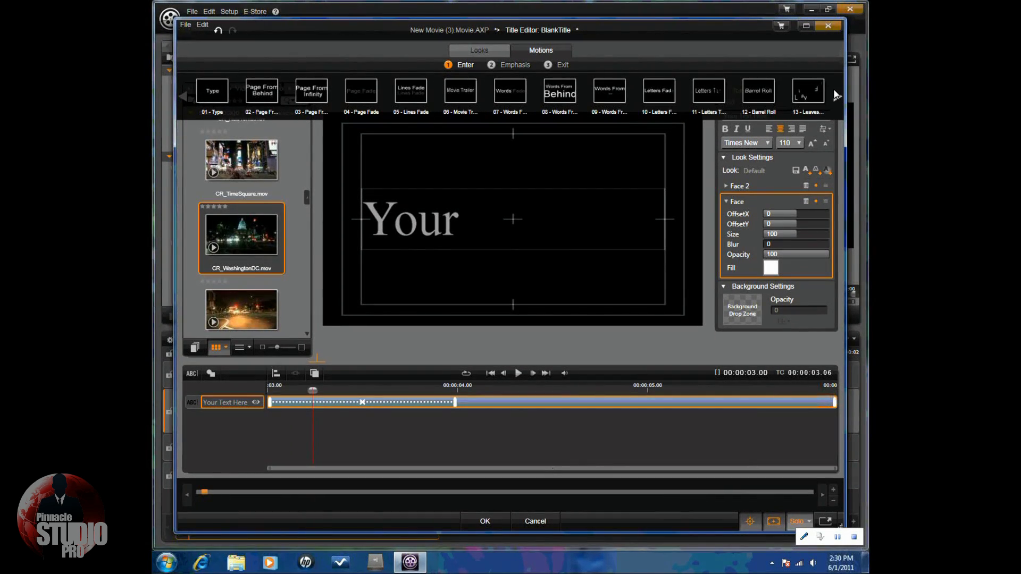
left_click(834, 100)
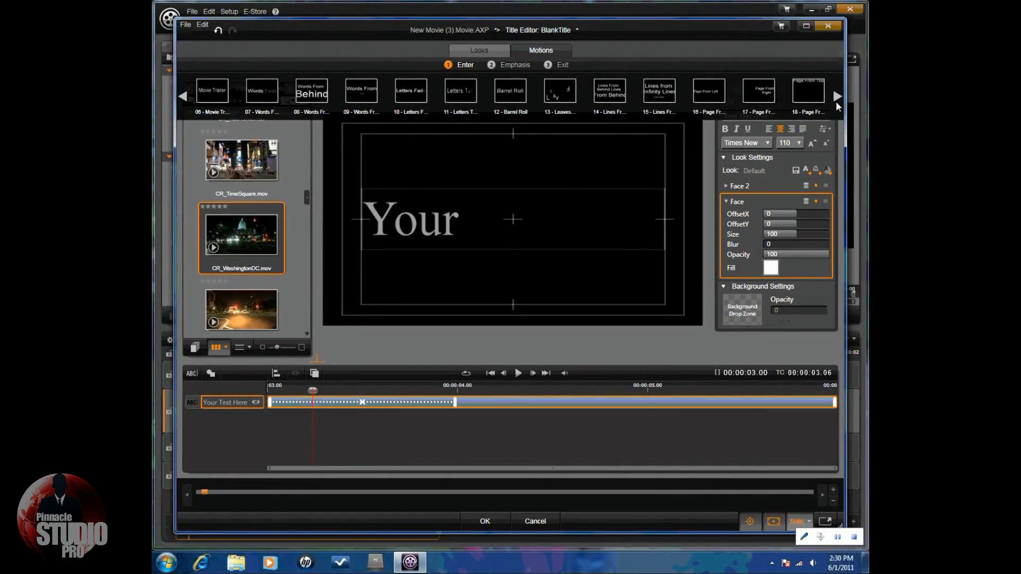
left_click(836, 97)
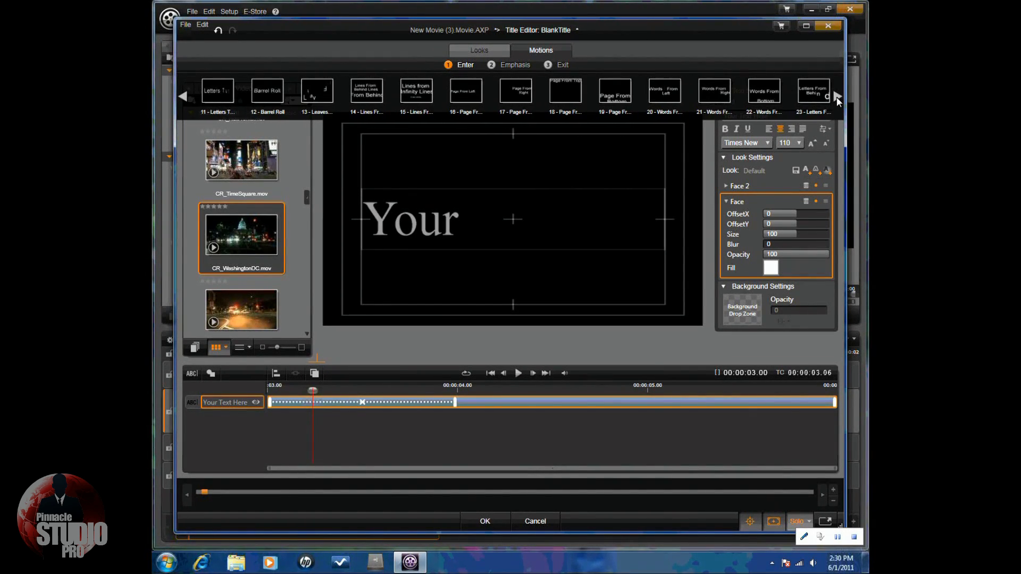
left_click(837, 97)
left_click(836, 97)
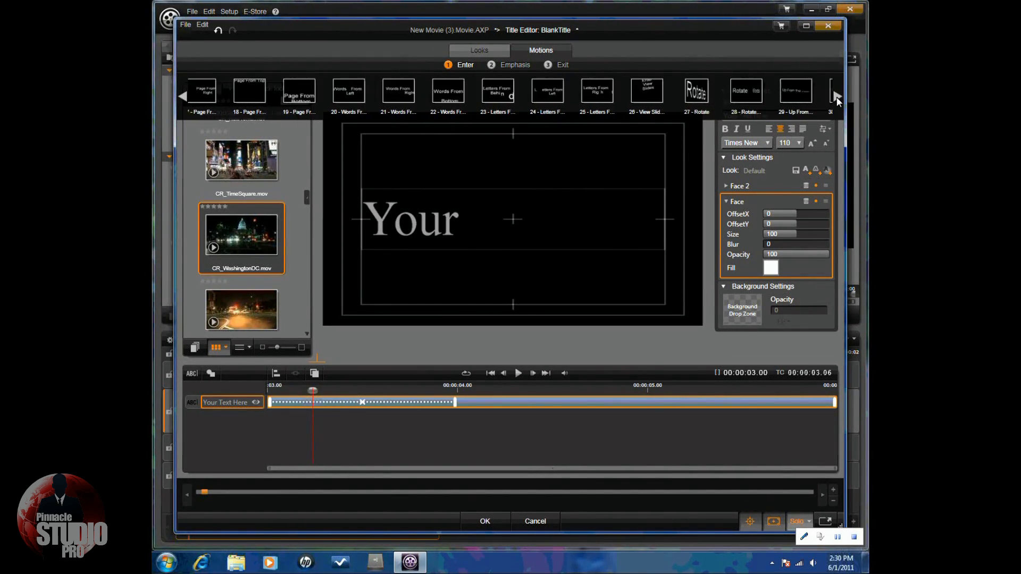
left_click(836, 98)
left_click(837, 98)
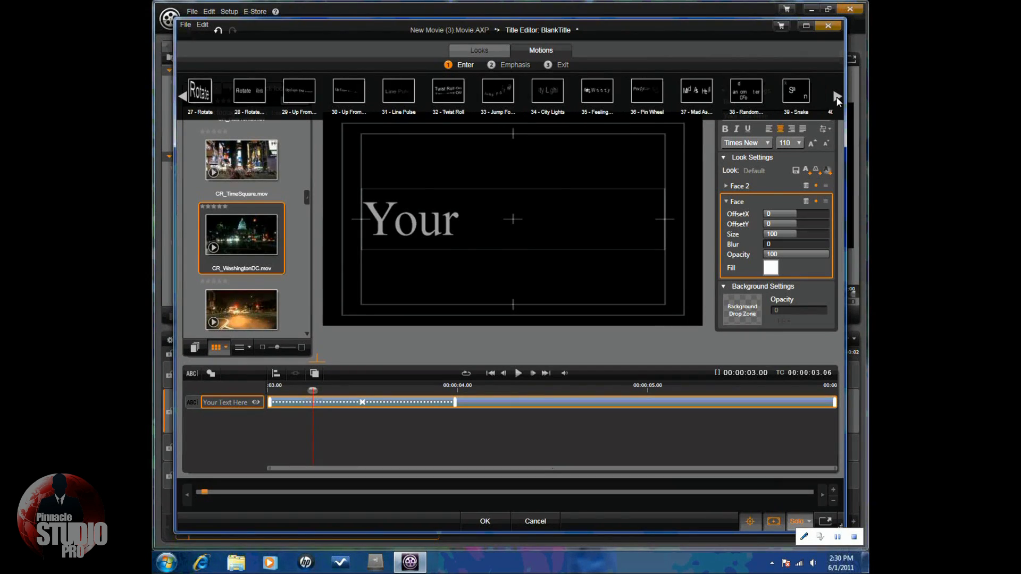
Step: Browse the Emphasis and Exit motion presets, then close the preset strip
left_click(515, 64)
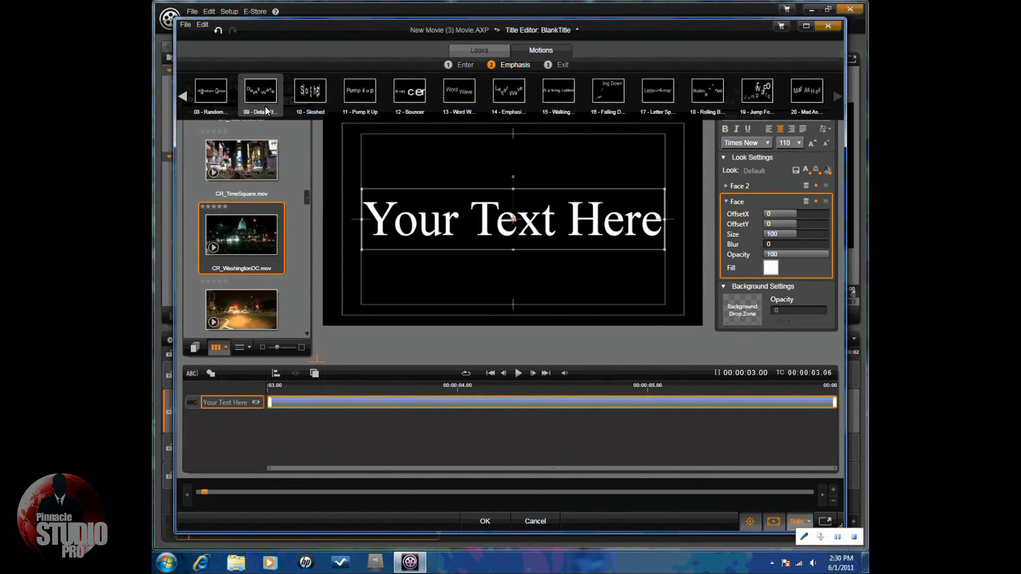
left_click(183, 99)
left_click(183, 99)
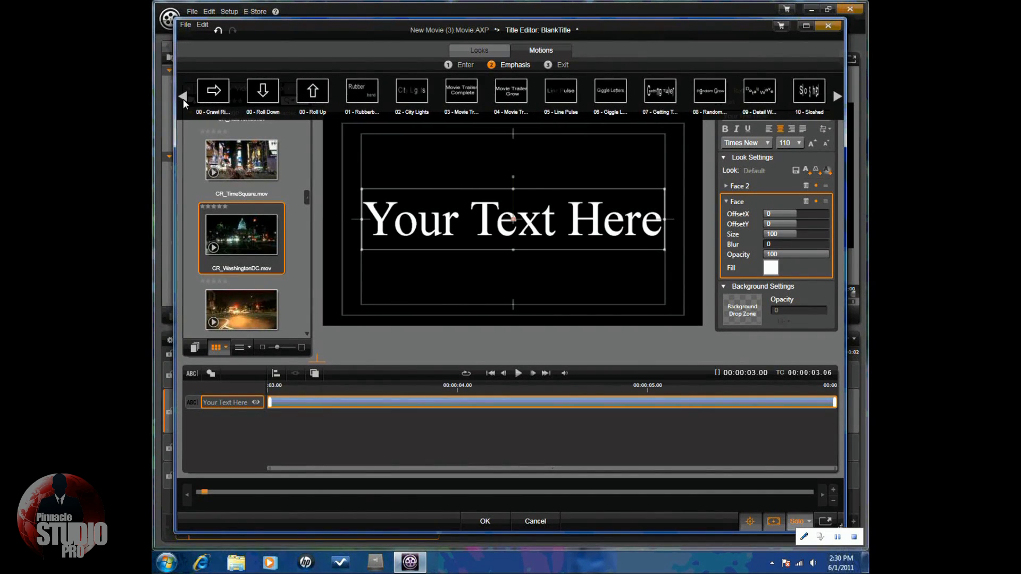
left_click(561, 66)
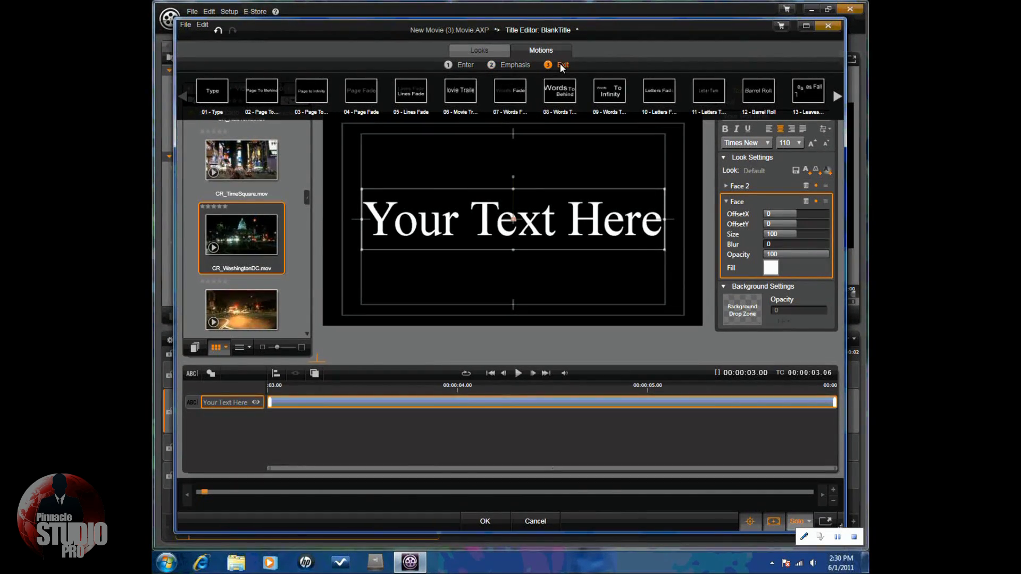
left_click(531, 79)
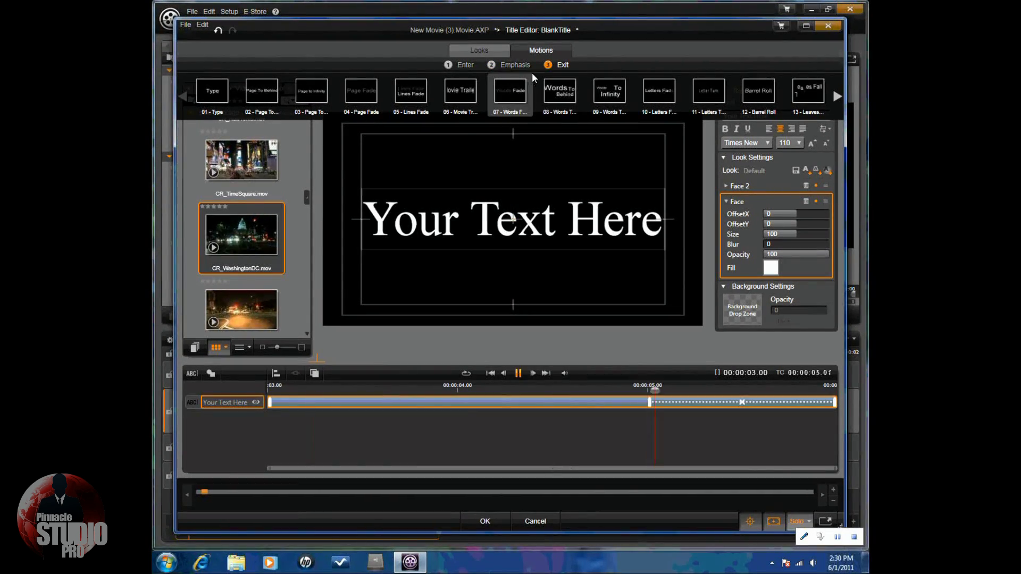
left_click(562, 65)
left_click(657, 365)
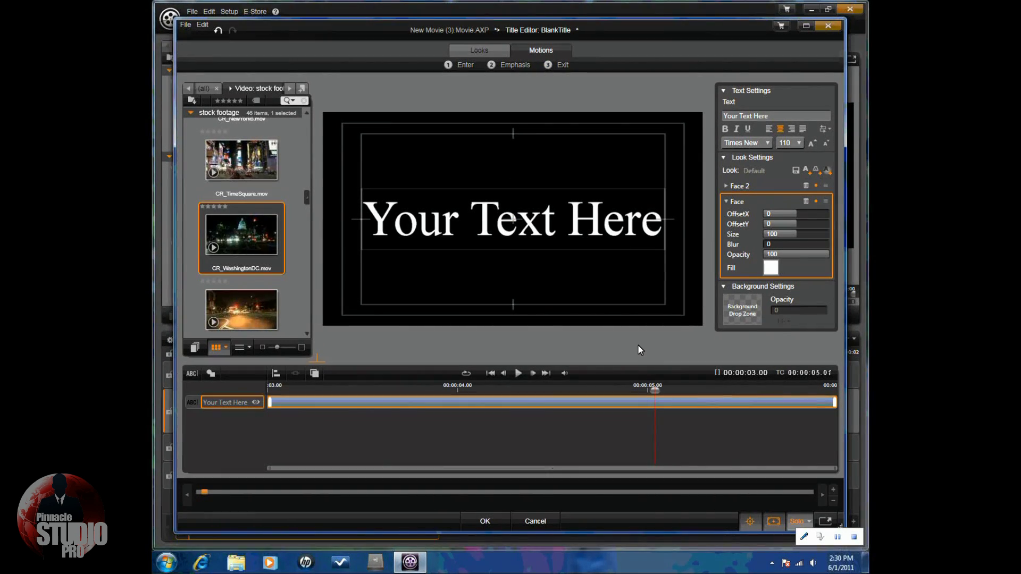